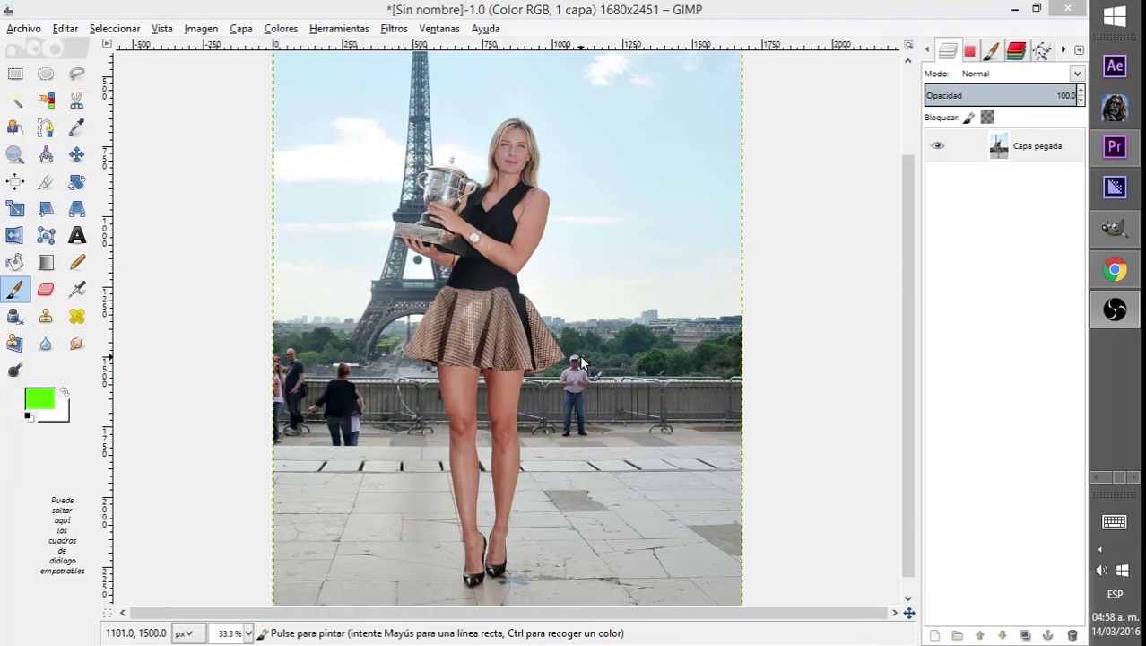
# Step: Zoom in to 150% on the man standing by the railing, right of the woman
pyautogui.scroll(3, 628, 377)
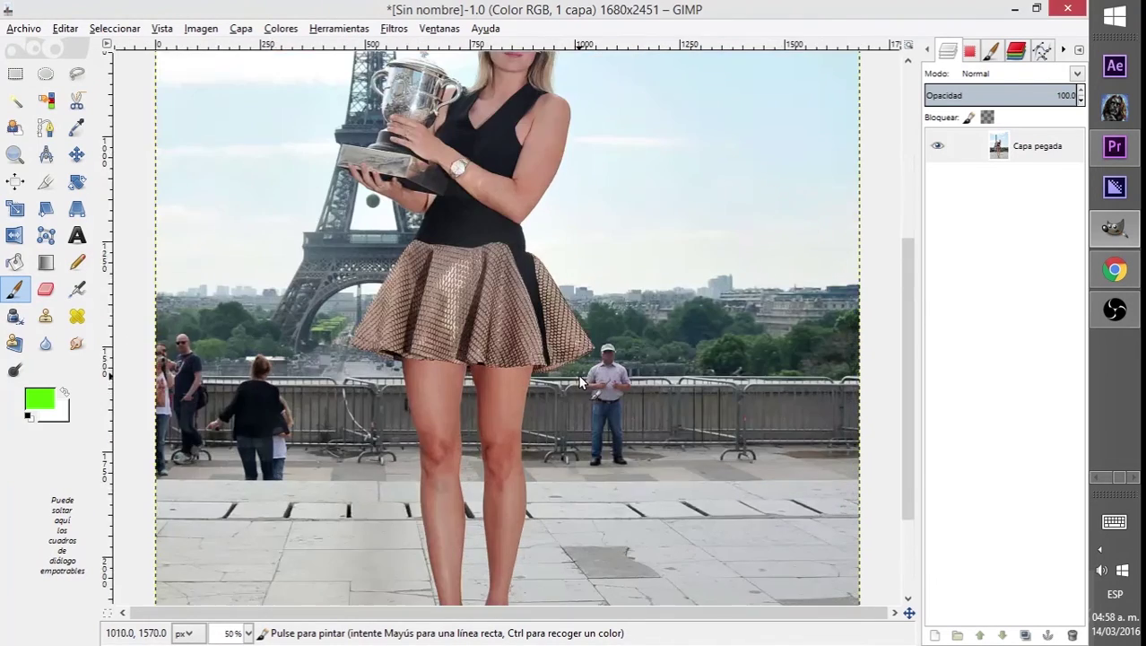
pyautogui.scroll(1, 656, 391)
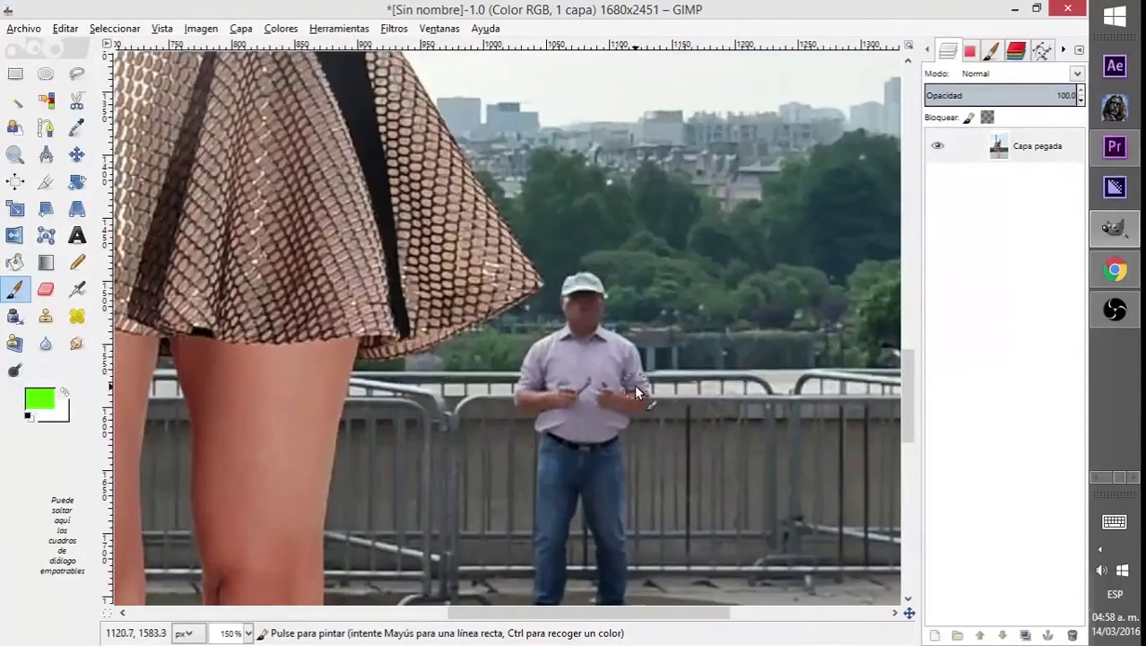
pyautogui.scroll(-3, 636, 391)
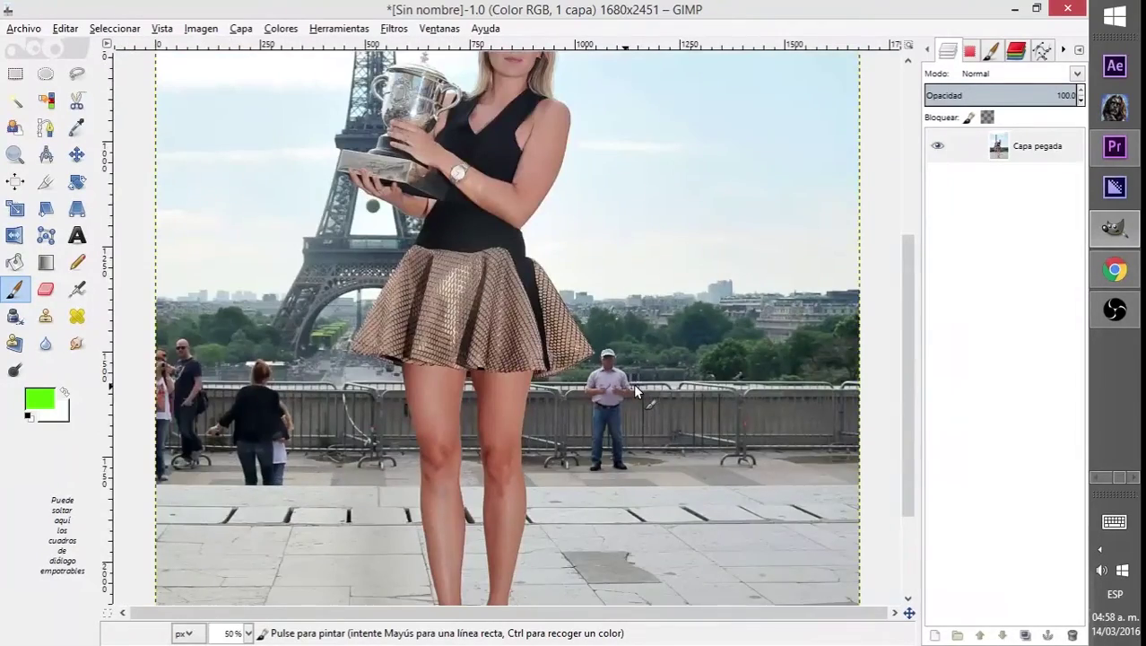
pyautogui.scroll(-1, 635, 391)
pyautogui.scroll(5, 633, 383)
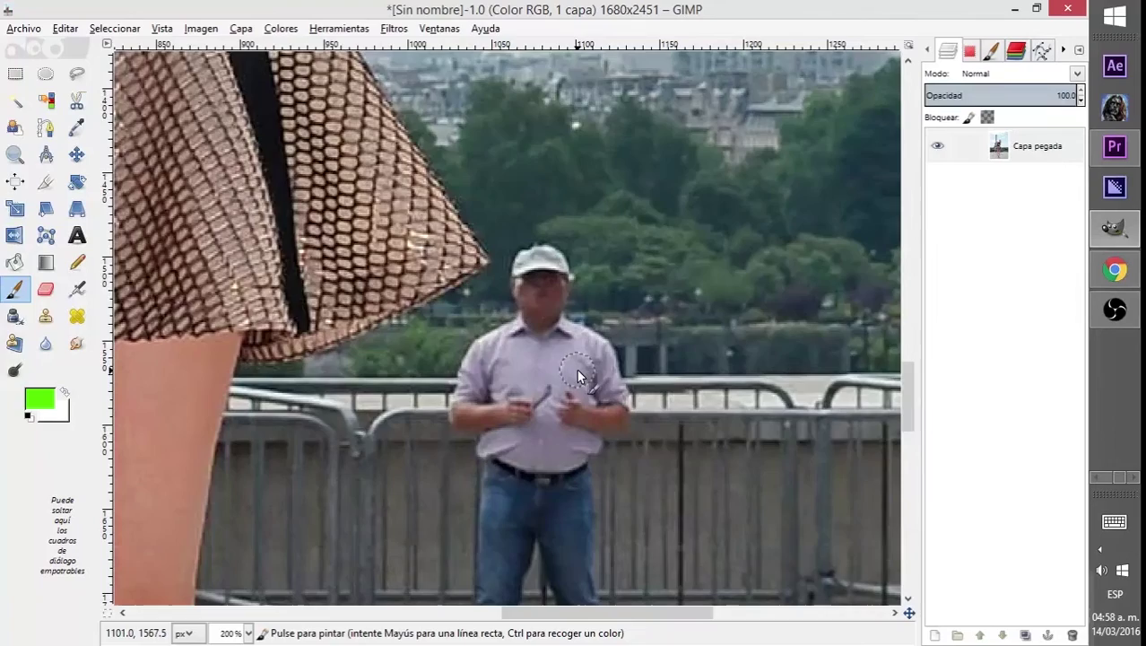
pyautogui.scroll(-4, 578, 377)
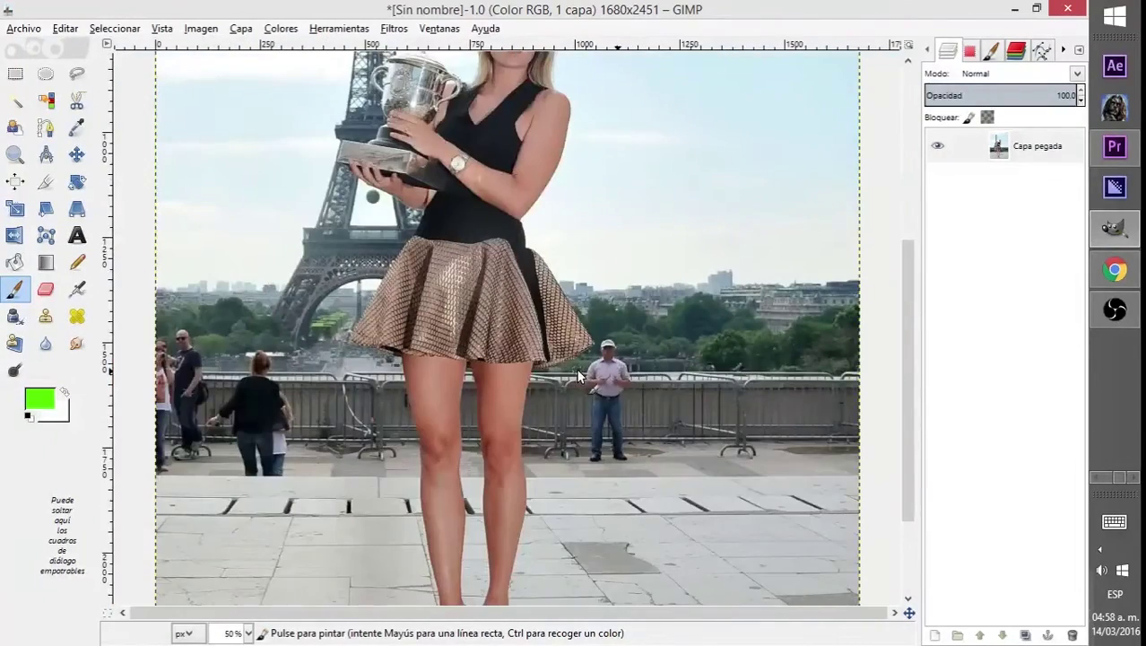
pyautogui.scroll(3, 579, 377)
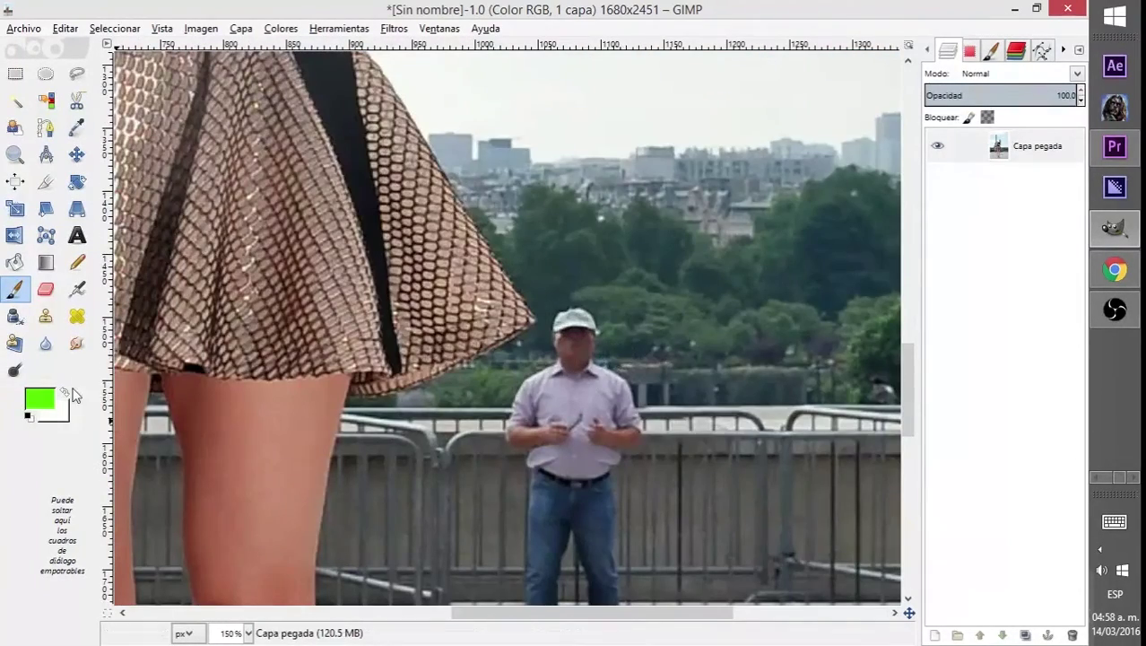
# Step: Change the foreground colour from green 54ff00 to magenta f10faf, copying the hex value f10faf
pyautogui.click(36, 401)
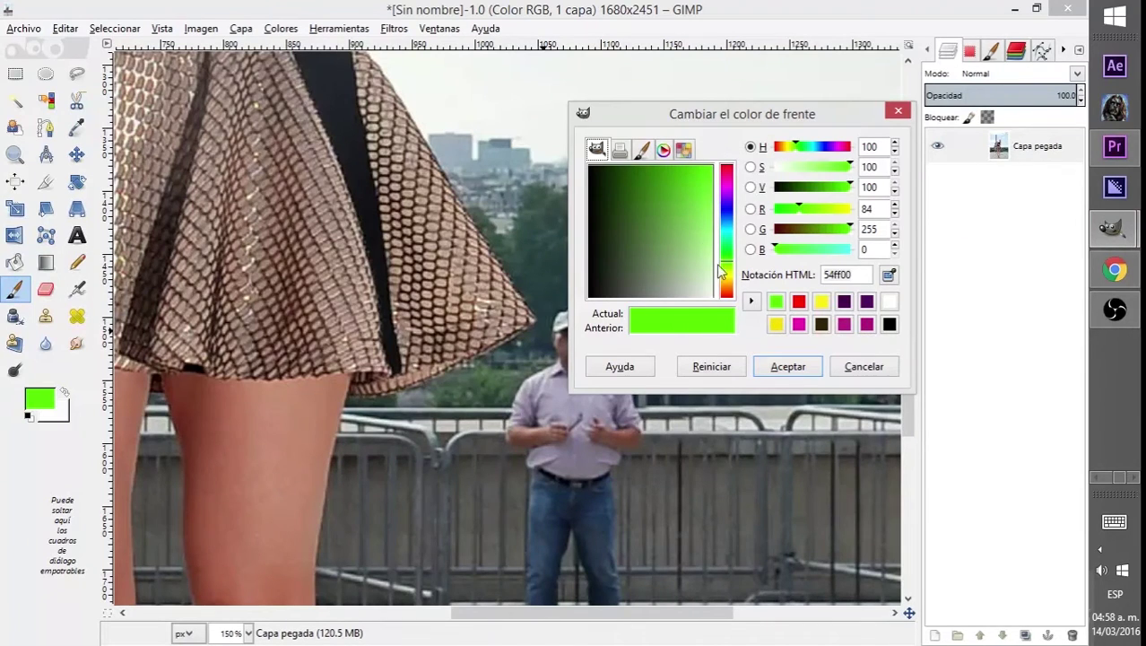
pyautogui.click(856, 278)
pyautogui.hotkey('shift', 'Left')
pyautogui.hotkey('shift', 'Left')
pyautogui.click(800, 327)
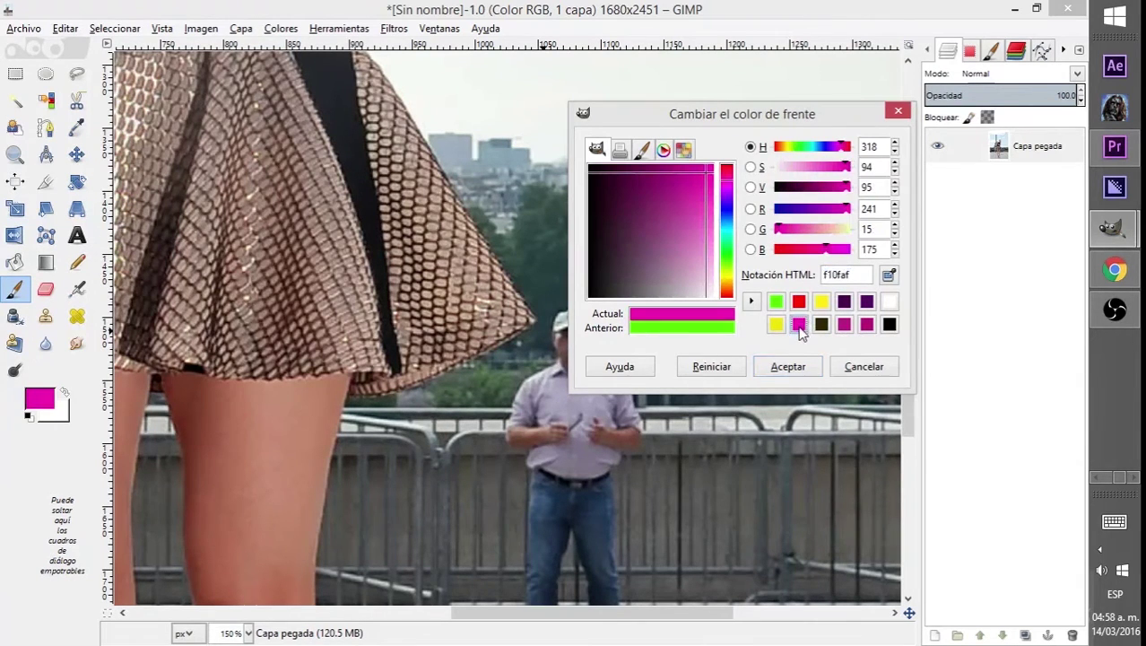
pyautogui.click(831, 276)
pyautogui.doubleClick(832, 275)
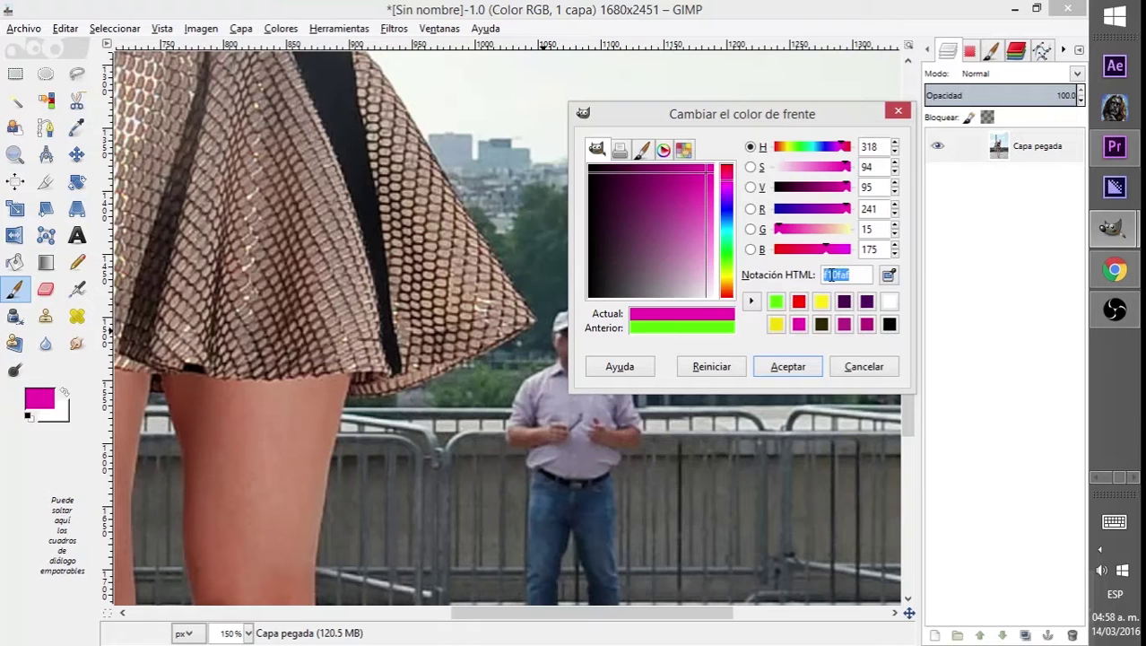
pyautogui.rightClick(830, 274)
pyautogui.click(857, 303)
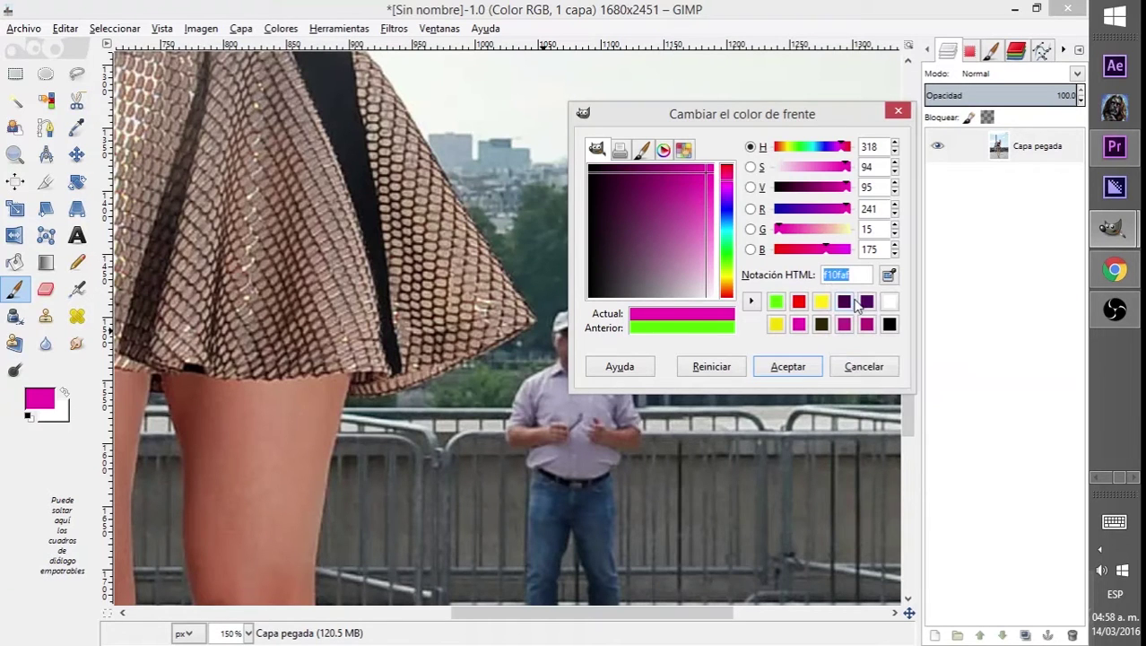
pyautogui.click(793, 367)
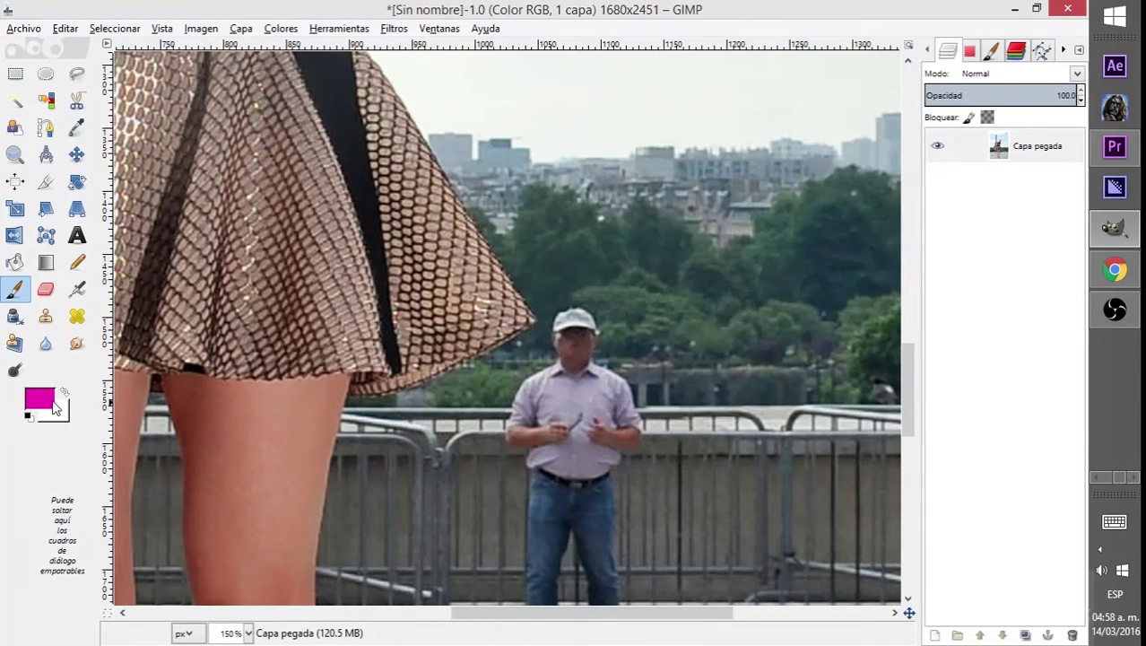
# Step: Paint the man by the railing solid magenta, face to legs, with the hard round Paintbrush
pyautogui.doubleClick(16, 291)
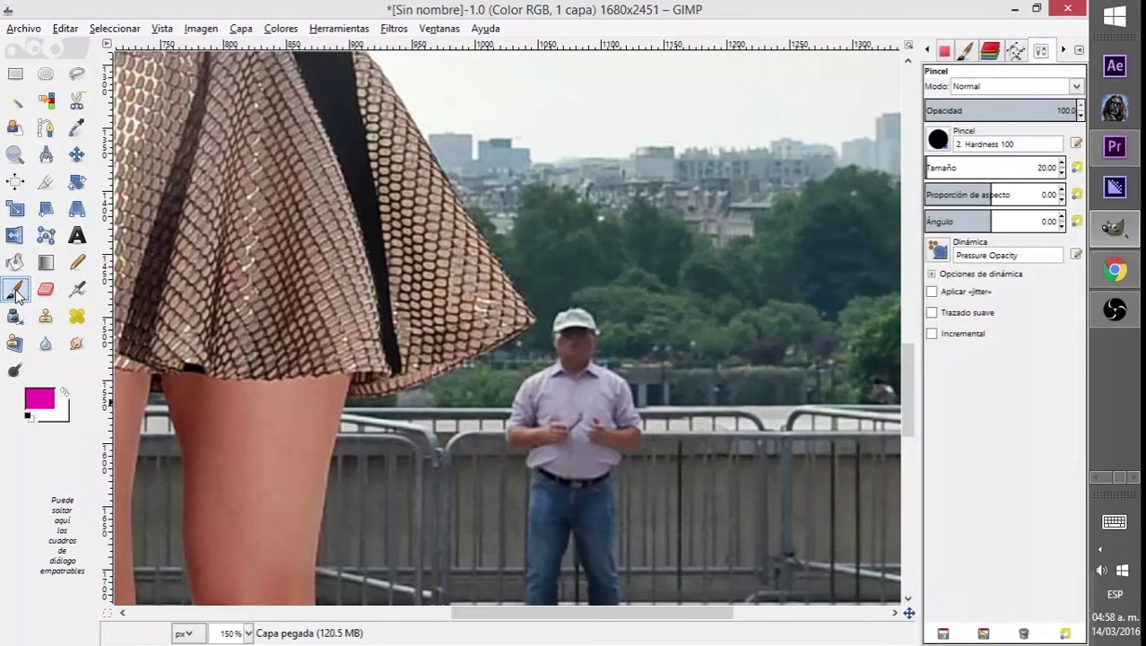
pyautogui.click(939, 139)
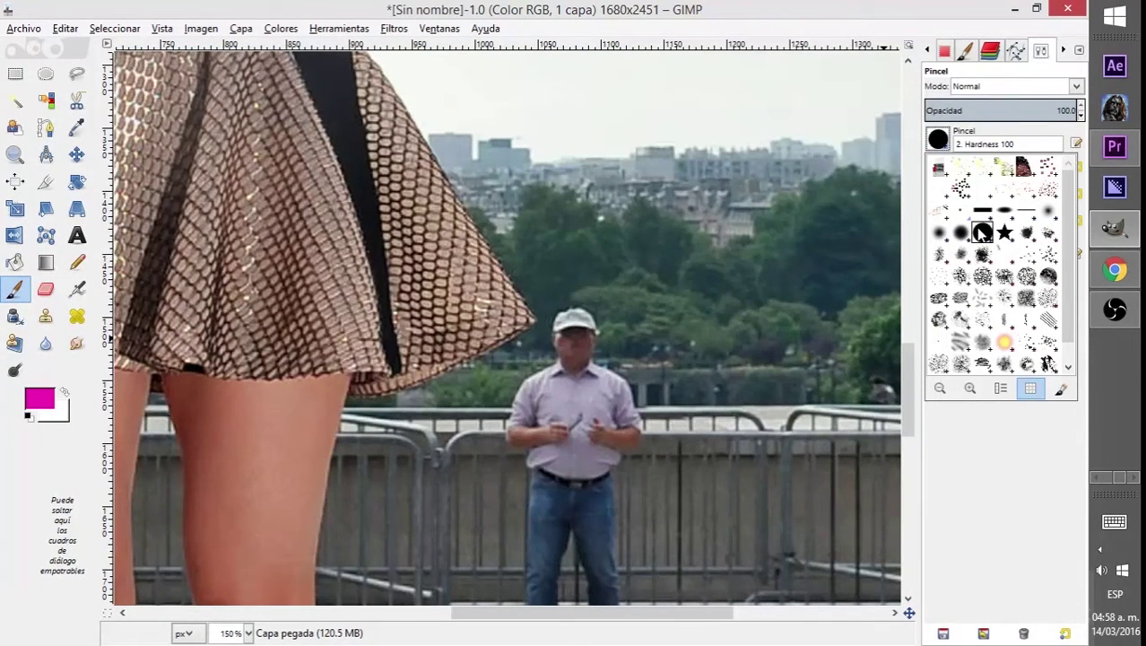
pyautogui.click(939, 140)
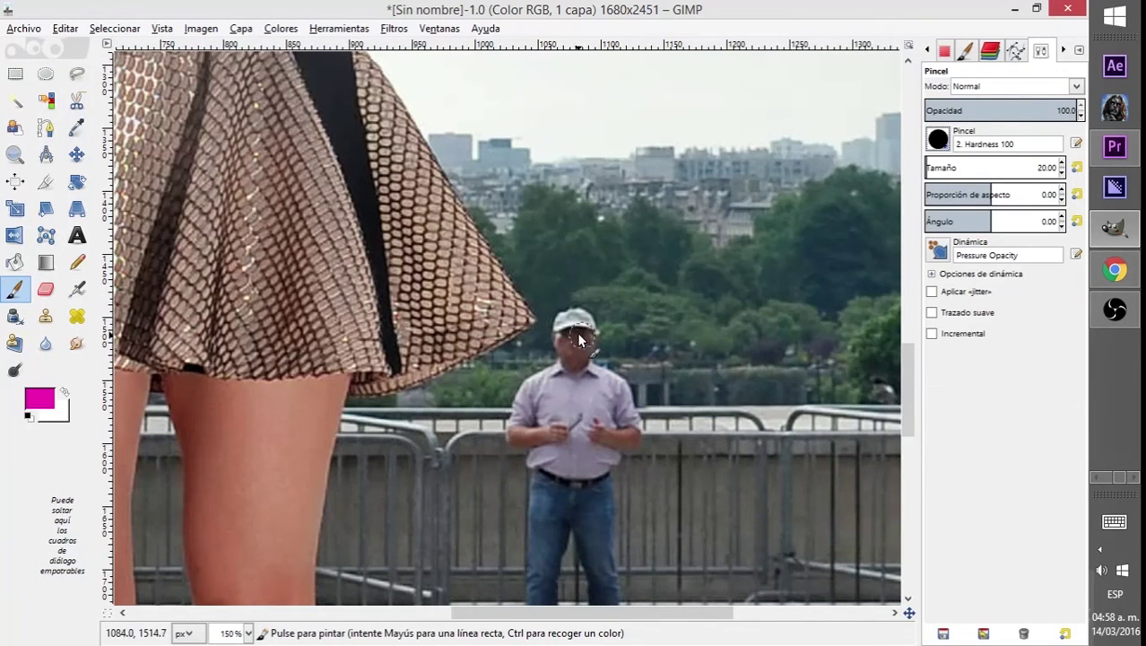
pyautogui.moveTo(575, 328)
pyautogui.mouseDown()
pyautogui.moveTo(569, 366)
pyautogui.moveTo(590, 339)
pyautogui.moveTo(561, 390)
pyautogui.moveTo(526, 391)
pyautogui.moveTo(550, 441)
pyautogui.moveTo(591, 364)
pyautogui.moveTo(615, 444)
pyautogui.moveTo(540, 462)
pyautogui.moveTo(615, 453)
pyautogui.moveTo(590, 517)
pyautogui.mouseUp()
pyautogui.scroll(-5, 590, 517)
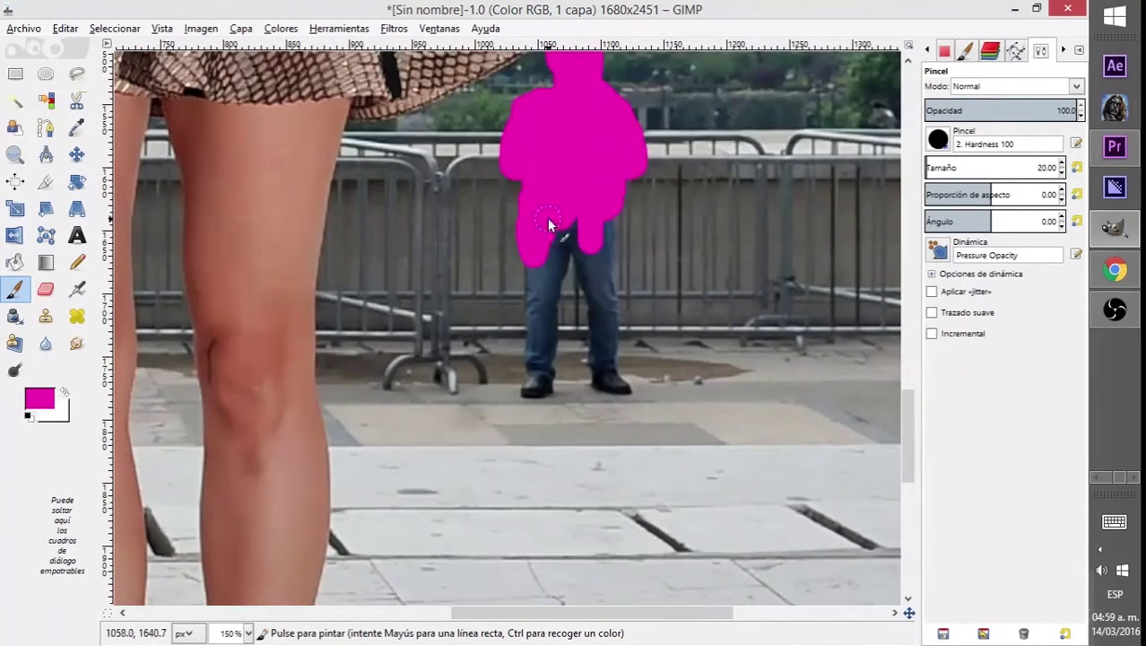
pyautogui.moveTo(549, 225)
pyautogui.mouseDown()
pyautogui.moveTo(548, 272)
pyautogui.moveTo(559, 261)
pyautogui.moveTo(595, 314)
pyautogui.moveTo(590, 209)
pyautogui.moveTo(601, 372)
pyautogui.moveTo(611, 362)
pyautogui.moveTo(582, 302)
pyautogui.moveTo(537, 328)
pyautogui.mouseUp()
pyautogui.scroll(3, 561, 457)
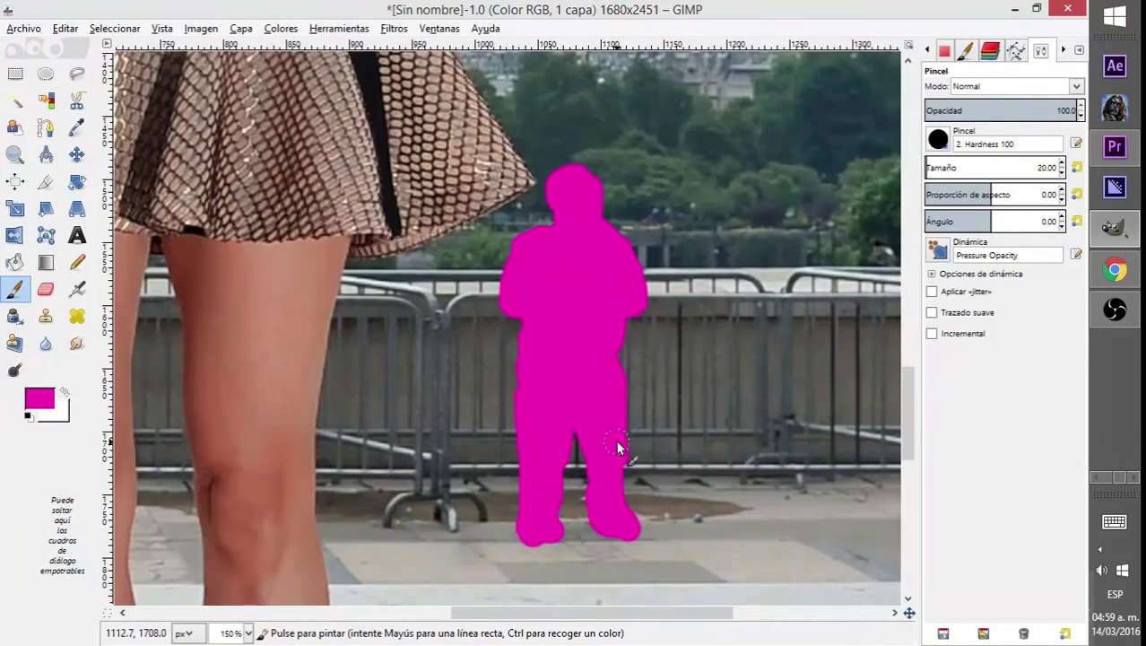
# Step: Launch G'MIC from Filters and pick Inpaint [patch-based] in the expanded Repair category
pyautogui.click(394, 28)
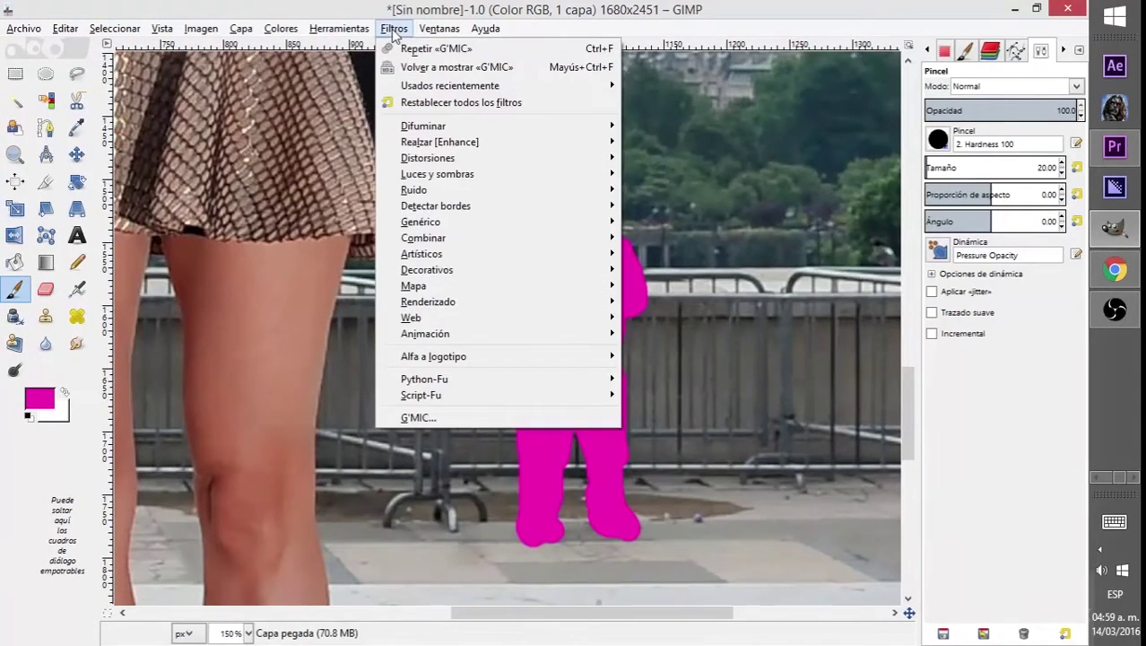
pyautogui.click(498, 418)
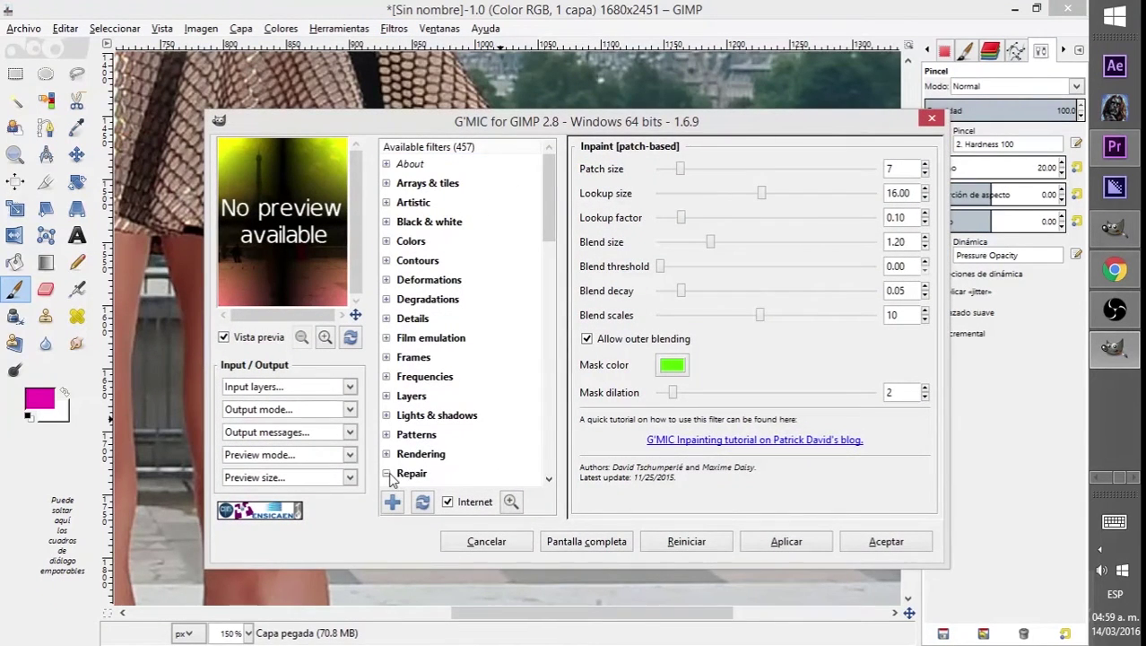
pyautogui.scroll(-2, 453, 233)
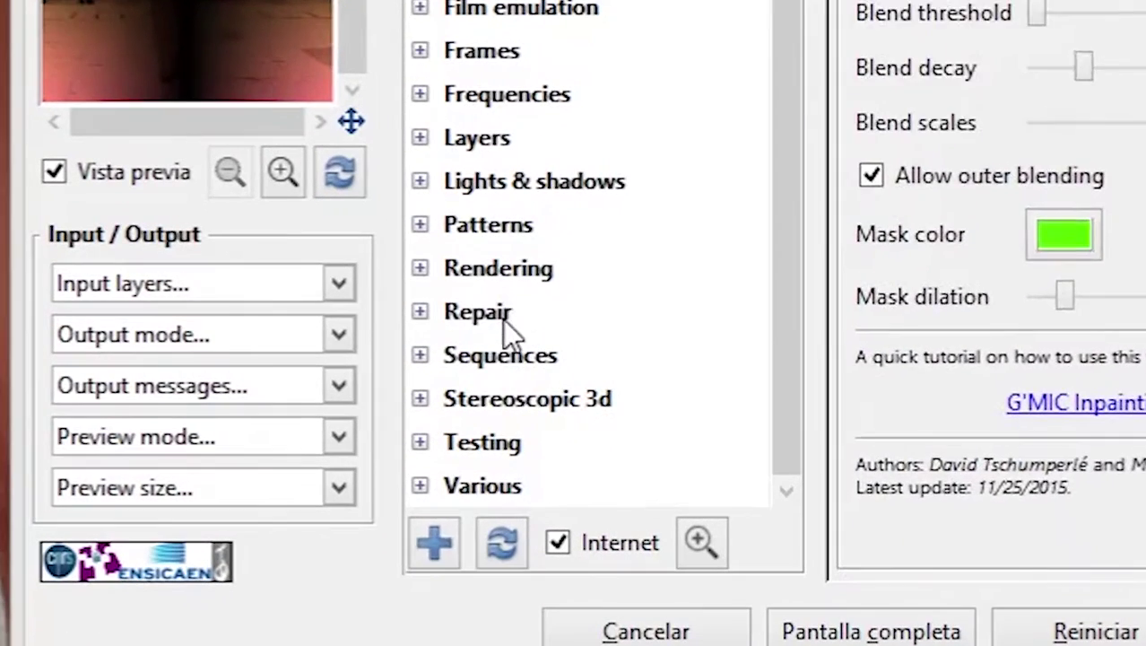
pyautogui.click(421, 402)
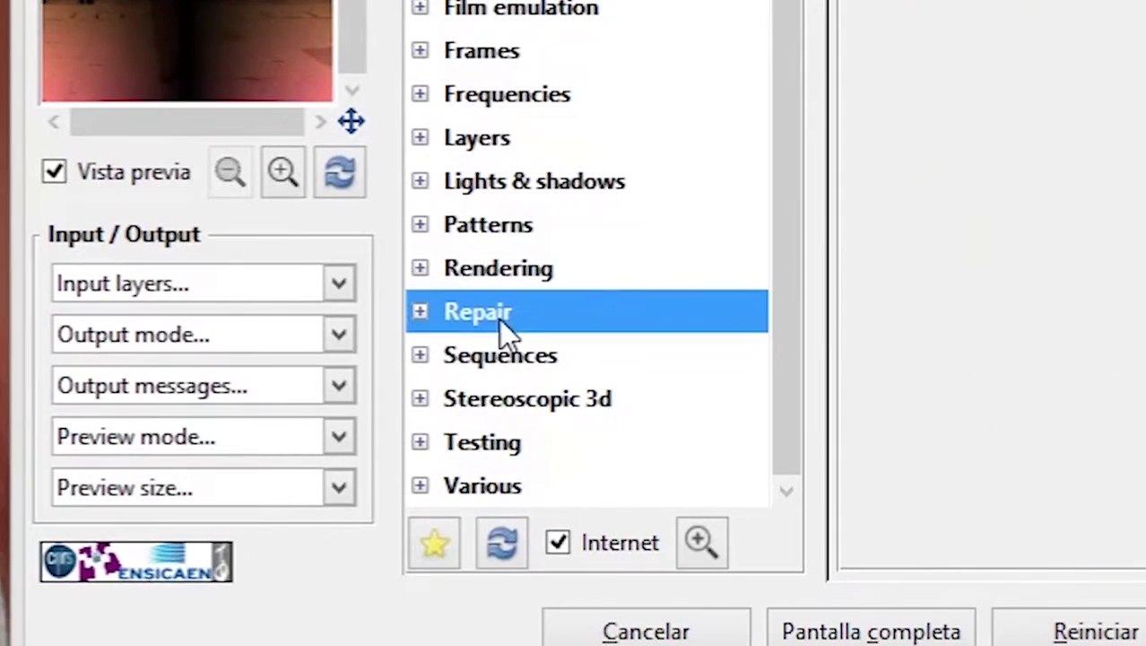
pyautogui.click(421, 313)
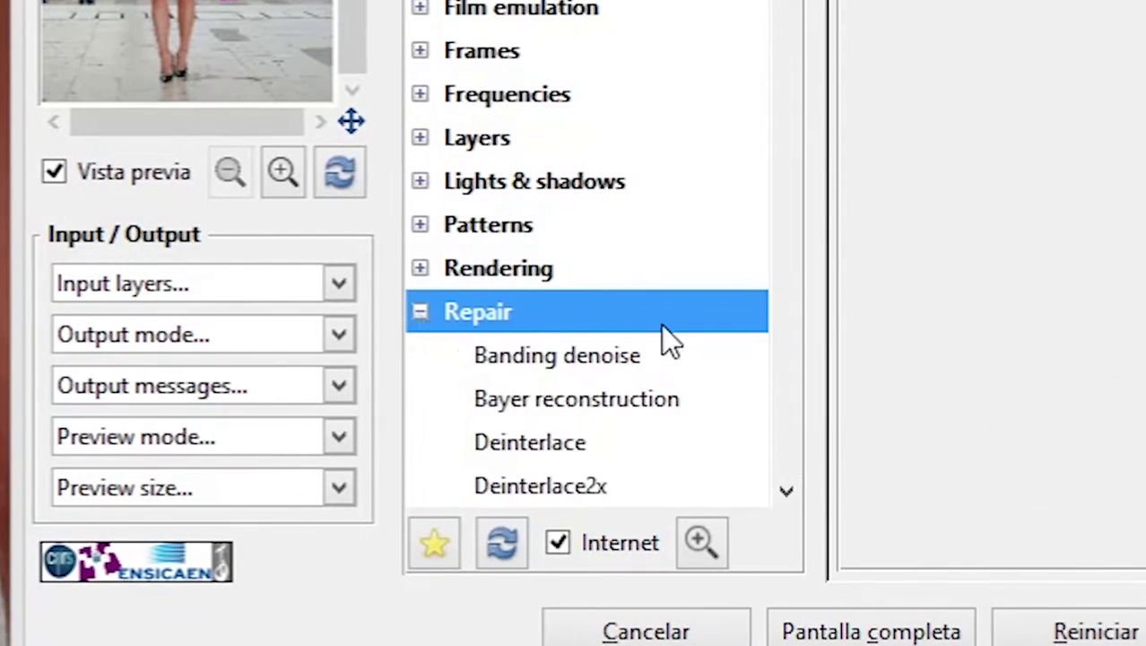
pyautogui.scroll(-5, 661, 324)
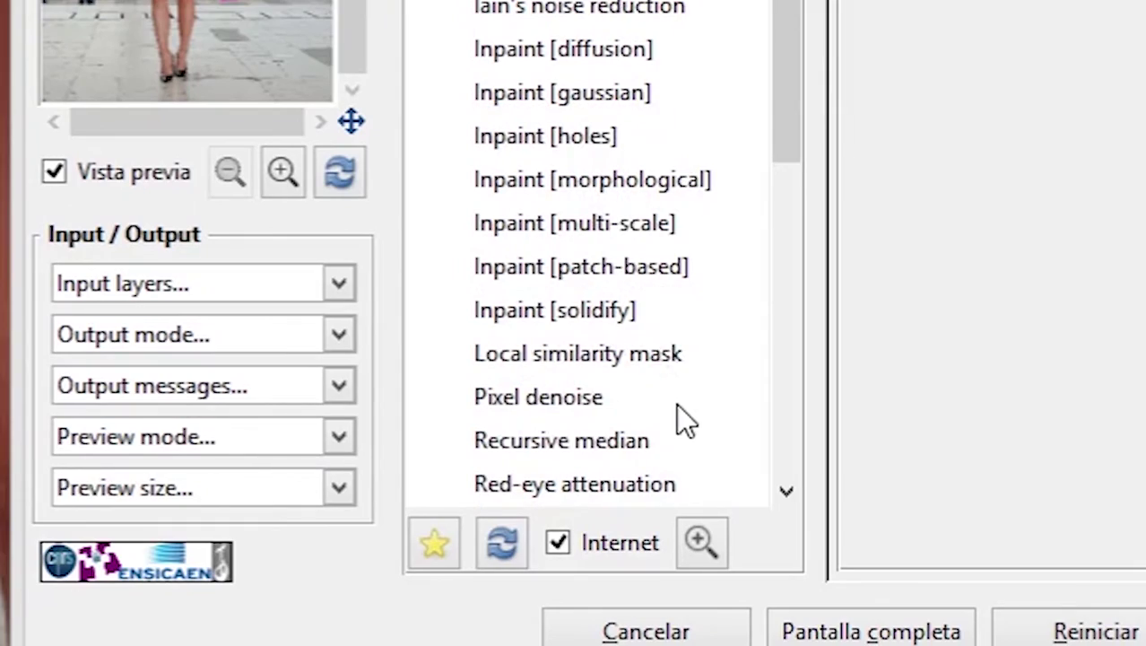
pyautogui.scroll(-1, 678, 408)
pyautogui.click(565, 170)
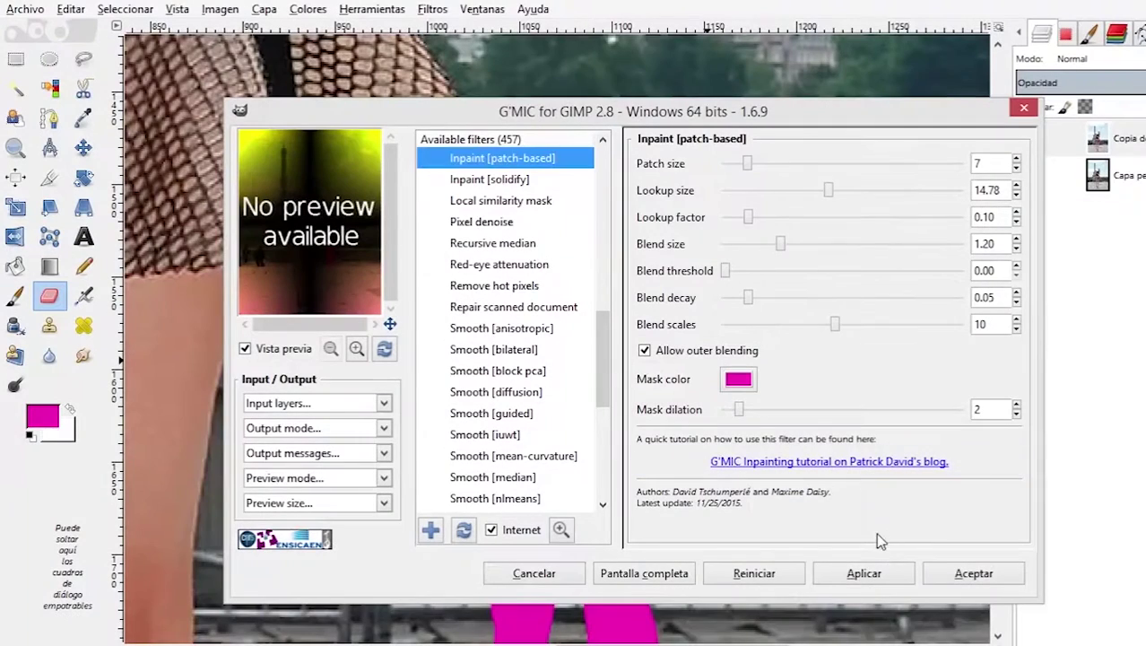
# Step: Reset the Inpaint settings, then set mask colour ff00ff, mask dilation 2 and lookup size 20.56
pyautogui.click(758, 573)
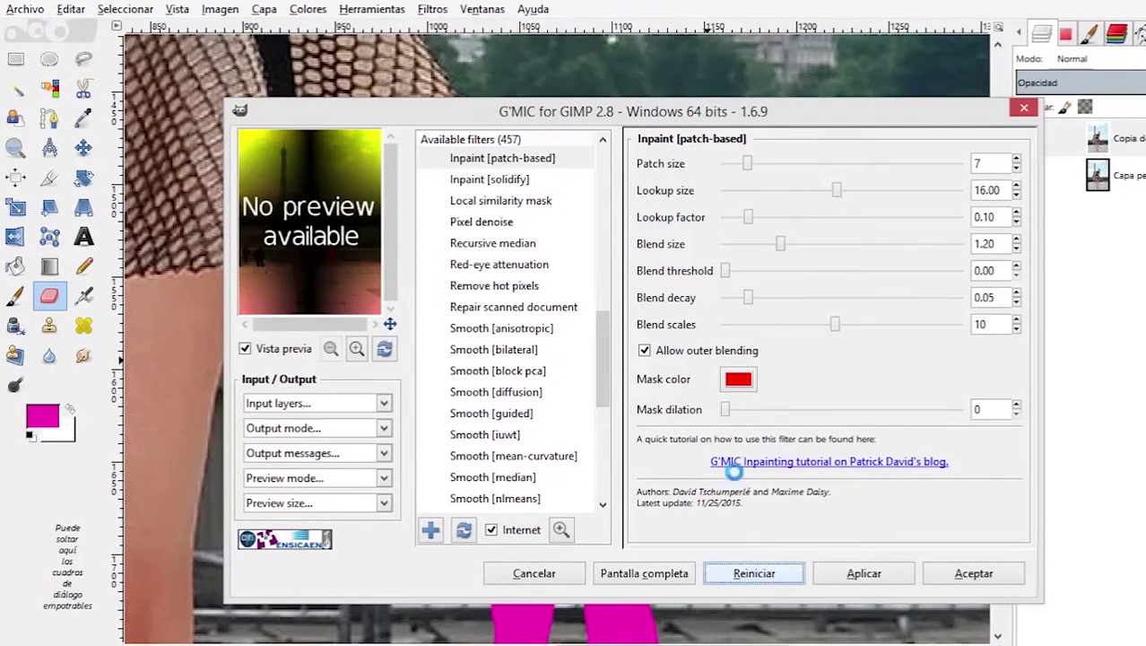
pyautogui.click(739, 380)
pyautogui.moveTo(689, 388); pyautogui.dragTo(742, 388)
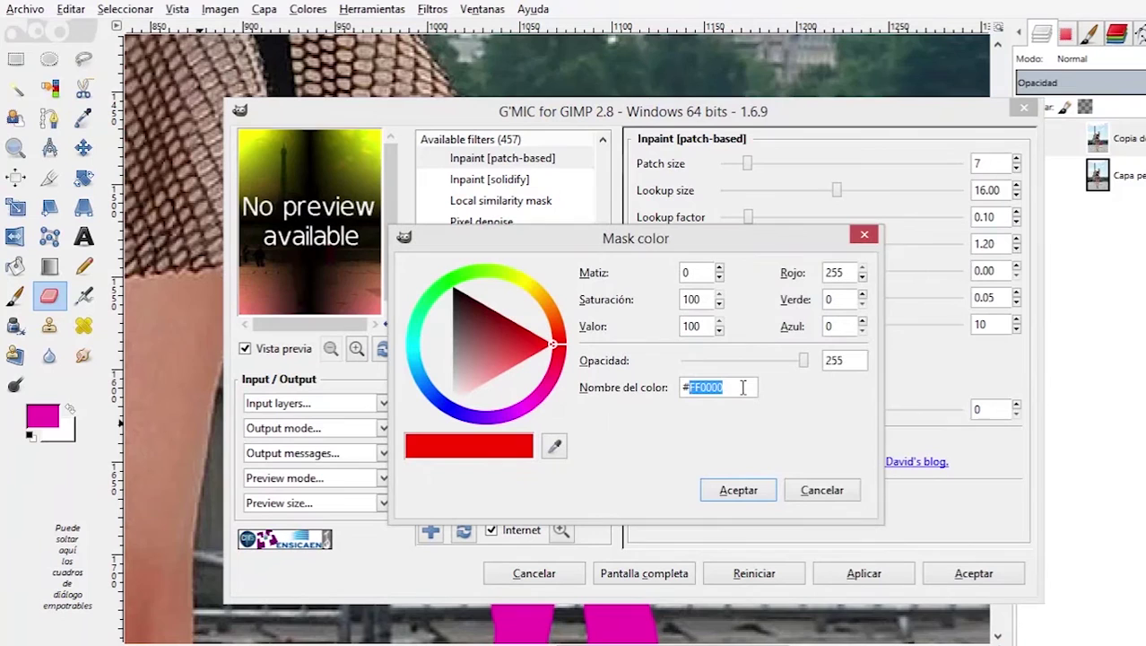
pyautogui.write('ff00ff')
pyautogui.click(738, 489)
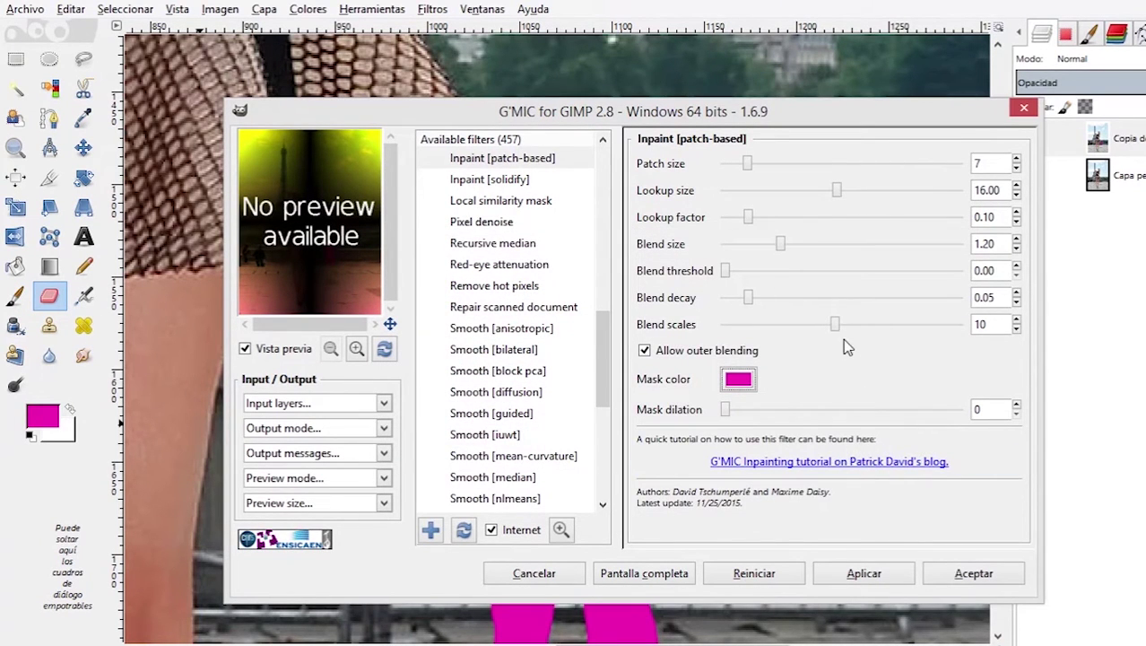
pyautogui.moveTo(726, 415); pyautogui.dragTo(740, 412)
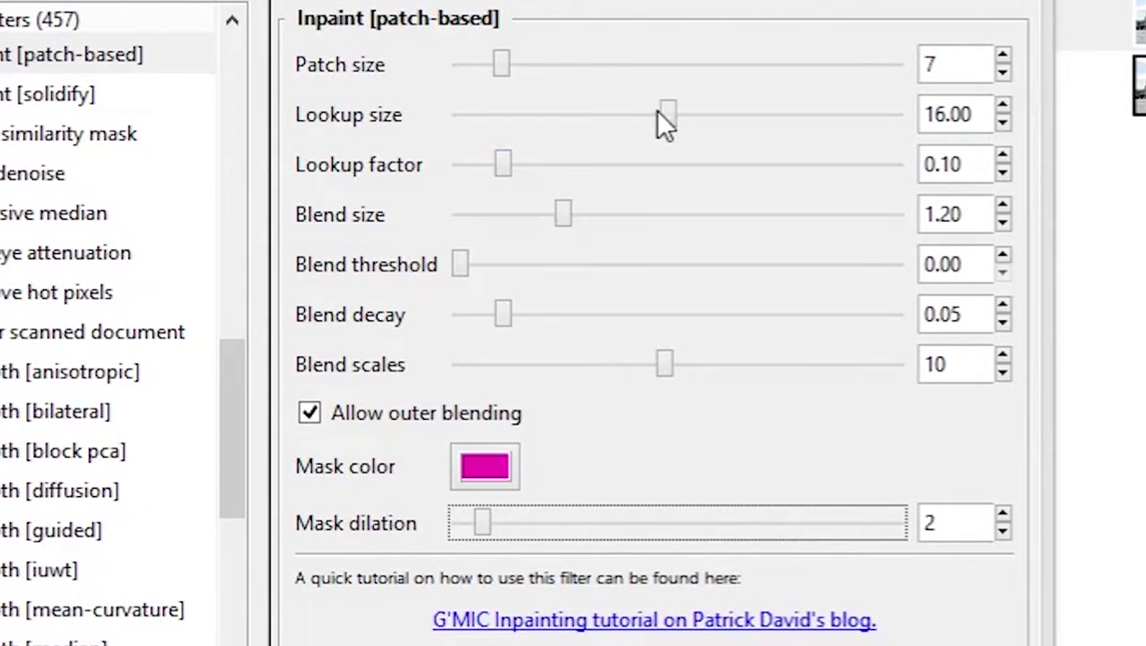
pyautogui.moveTo(672, 115); pyautogui.dragTo(737, 123)
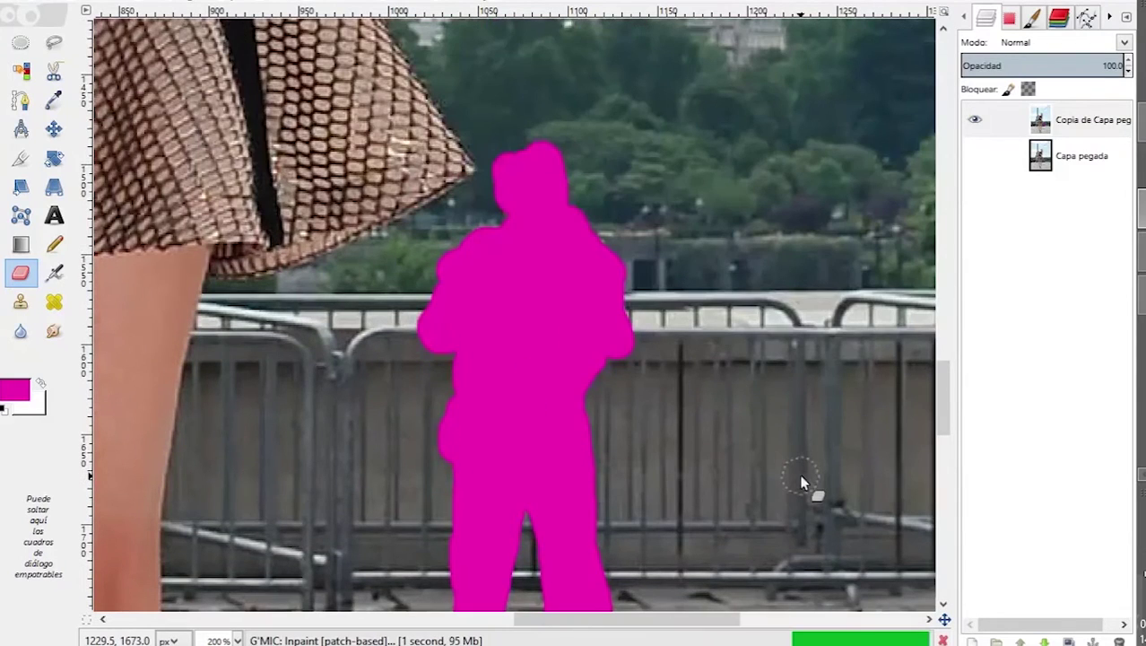
# Step: Erase the top layer around the woman in black at the left to reveal the layer beneath
pyautogui.scroll(-3, 801, 482)
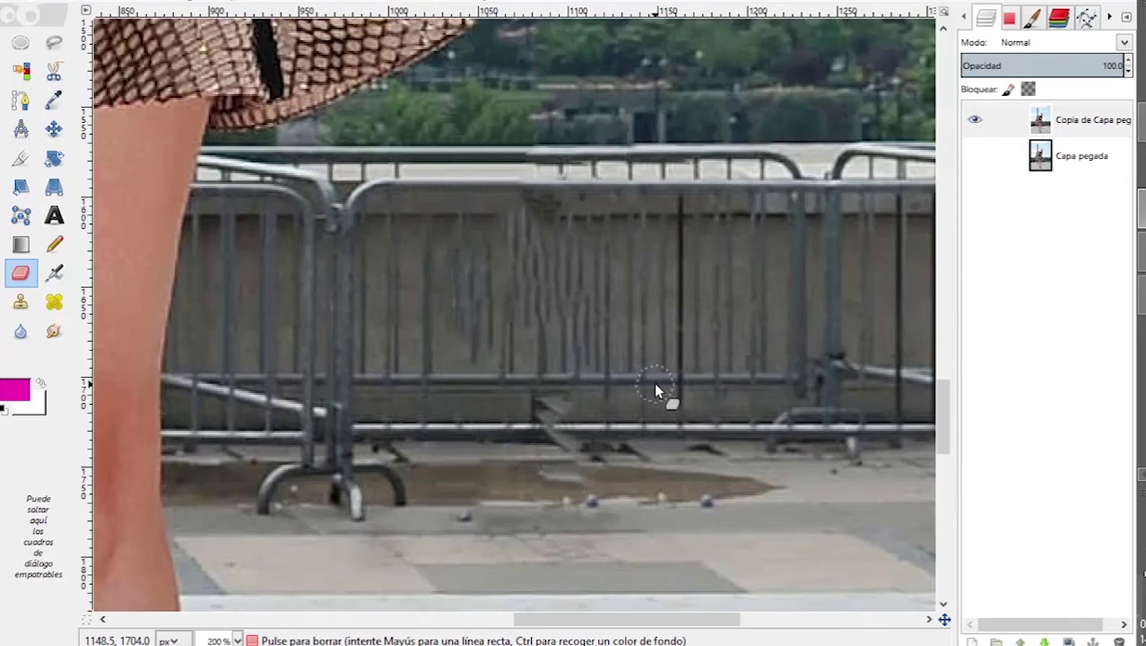
pyautogui.scroll(-2, 654, 382)
pyautogui.scroll(-2, 654, 382)
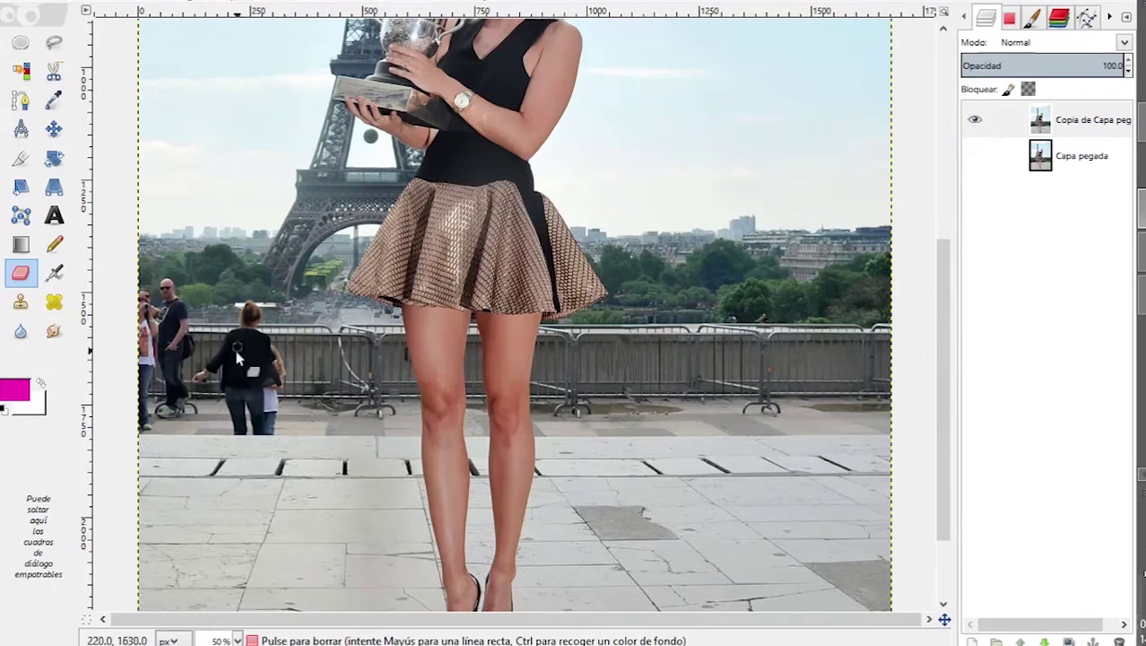
pyautogui.moveTo(238, 359)
pyautogui.mouseDown()
pyautogui.moveTo(271, 384)
pyautogui.moveTo(203, 362)
pyautogui.mouseUp()
pyautogui.keyDown('ctrl'); pyautogui.scroll(2, 205, 339); pyautogui.keyUp('ctrl')
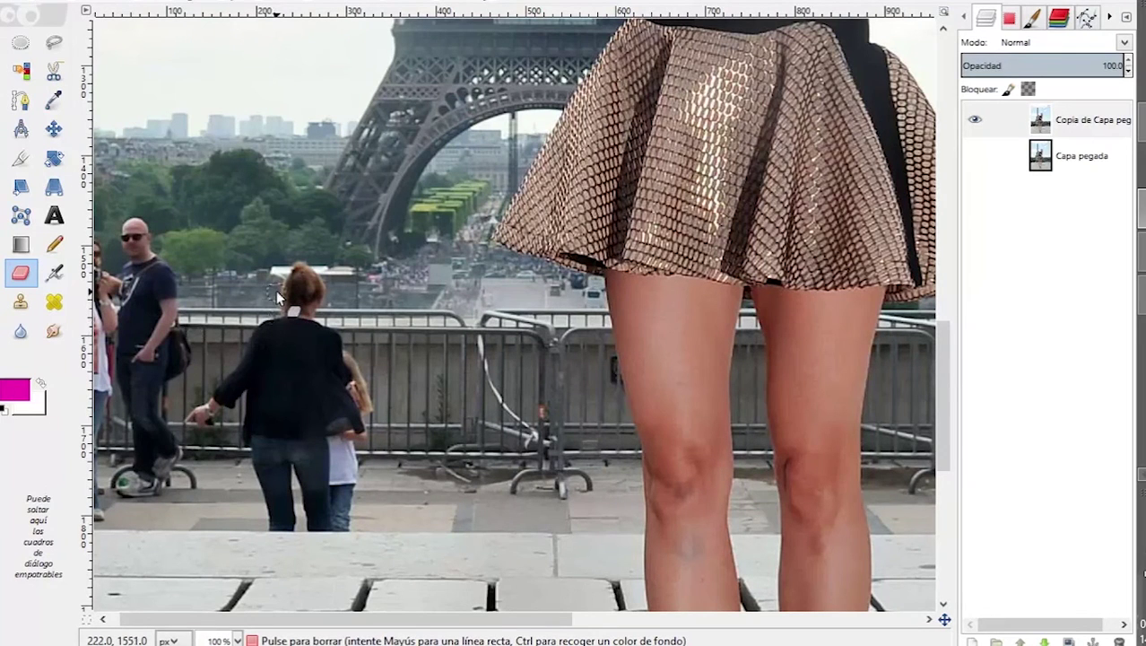
# Step: Erase over the woman's head, then paint her and the child magenta with the Paintbrush (P)
pyautogui.moveTo(299, 282)
pyautogui.mouseDown()
pyautogui.moveTo(269, 327)
pyautogui.moveTo(240, 401)
pyautogui.moveTo(257, 446)
pyautogui.moveTo(262, 333)
pyautogui.moveTo(348, 392)
pyautogui.moveTo(315, 359)
pyautogui.moveTo(346, 474)
pyautogui.moveTo(337, 504)
pyautogui.moveTo(283, 528)
pyautogui.moveTo(286, 338)
pyautogui.moveTo(327, 510)
pyautogui.moveTo(287, 476)
pyautogui.mouseUp()
pyautogui.press('p')
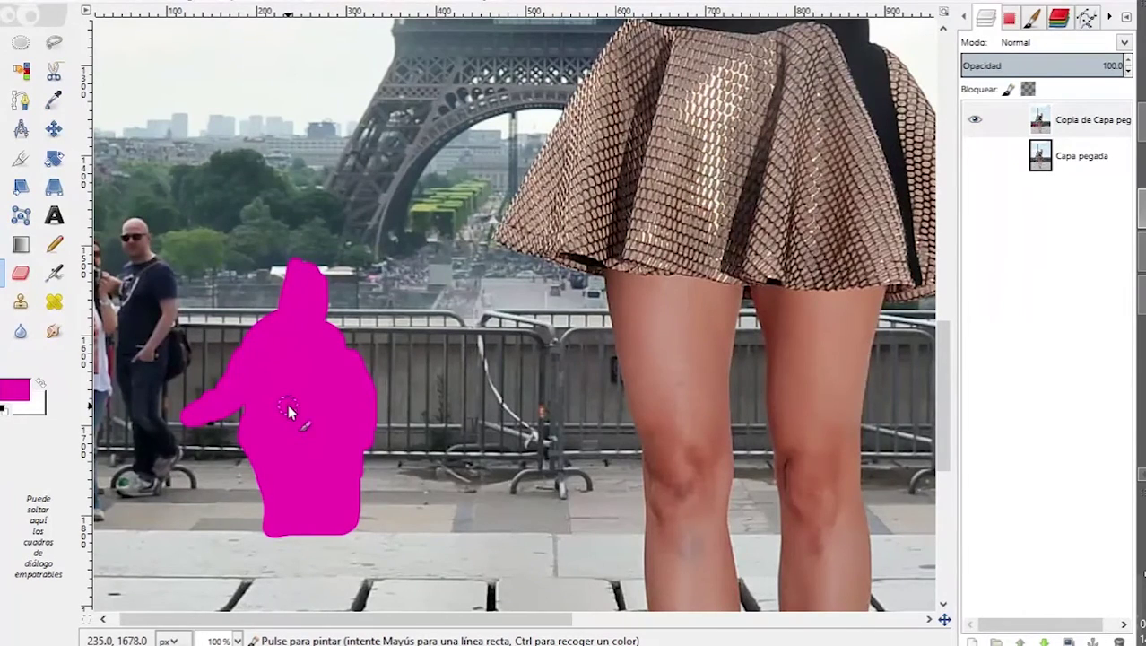
pyautogui.keyDown('ctrl'); pyautogui.scroll(-3, 292, 408); pyautogui.keyUp('ctrl')
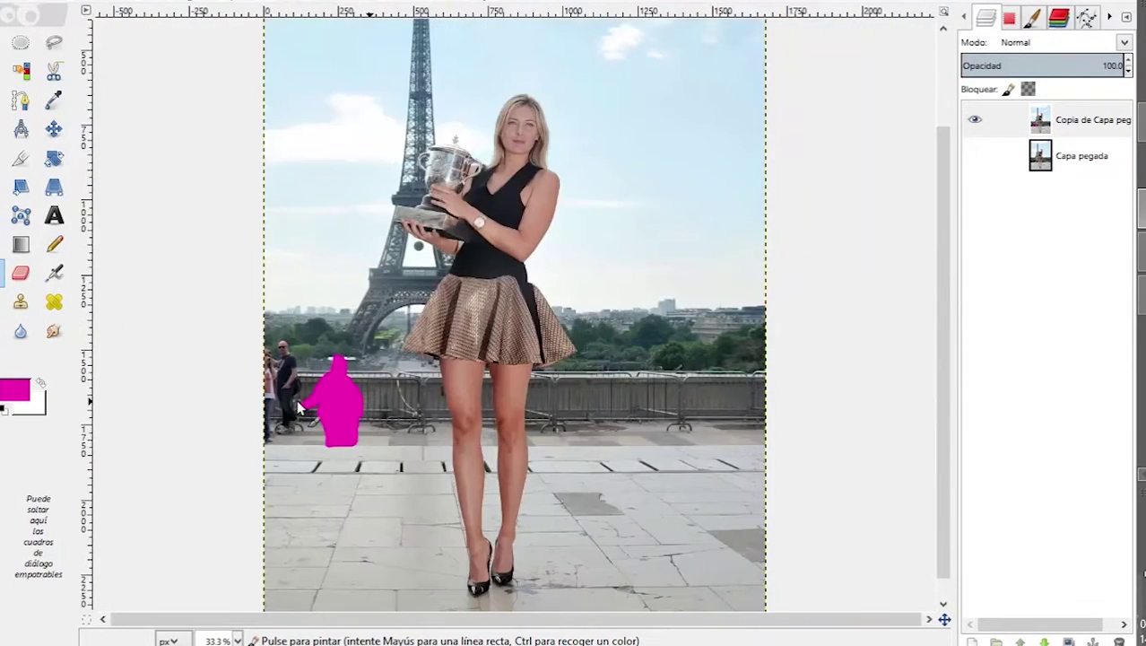
pyautogui.keyDown('ctrl'); pyautogui.scroll(-1, 298, 408); pyautogui.keyUp('ctrl')
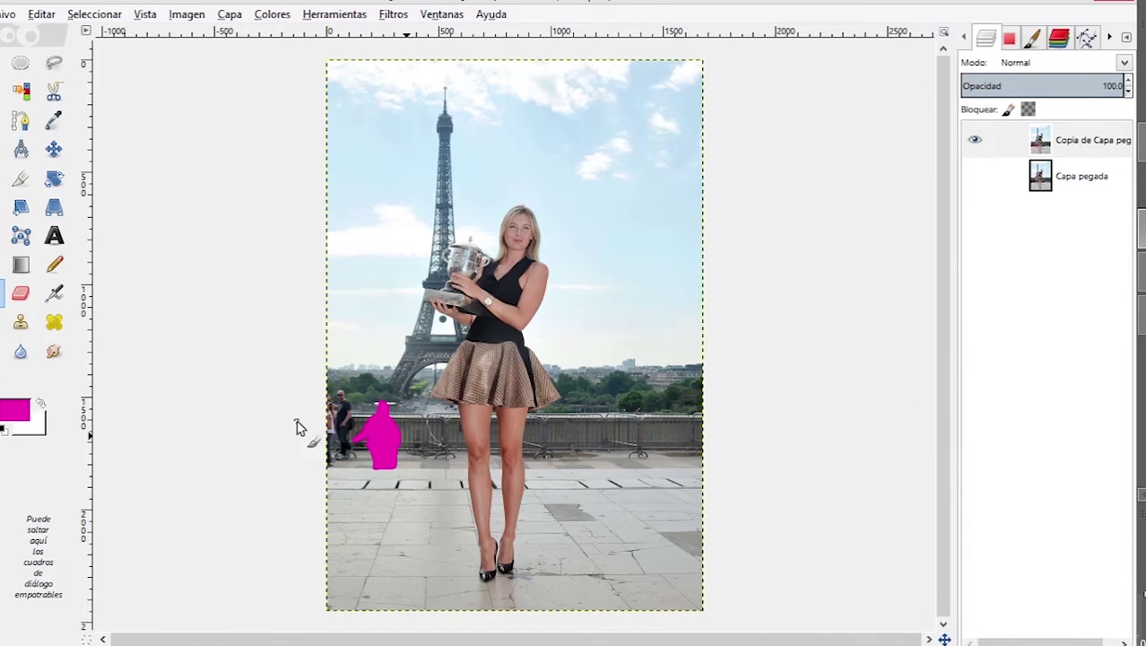
# Step: Re-show G'MIC and apply Inpaint [patch-based] to the magenta-covered woman and child
pyautogui.click(397, 16)
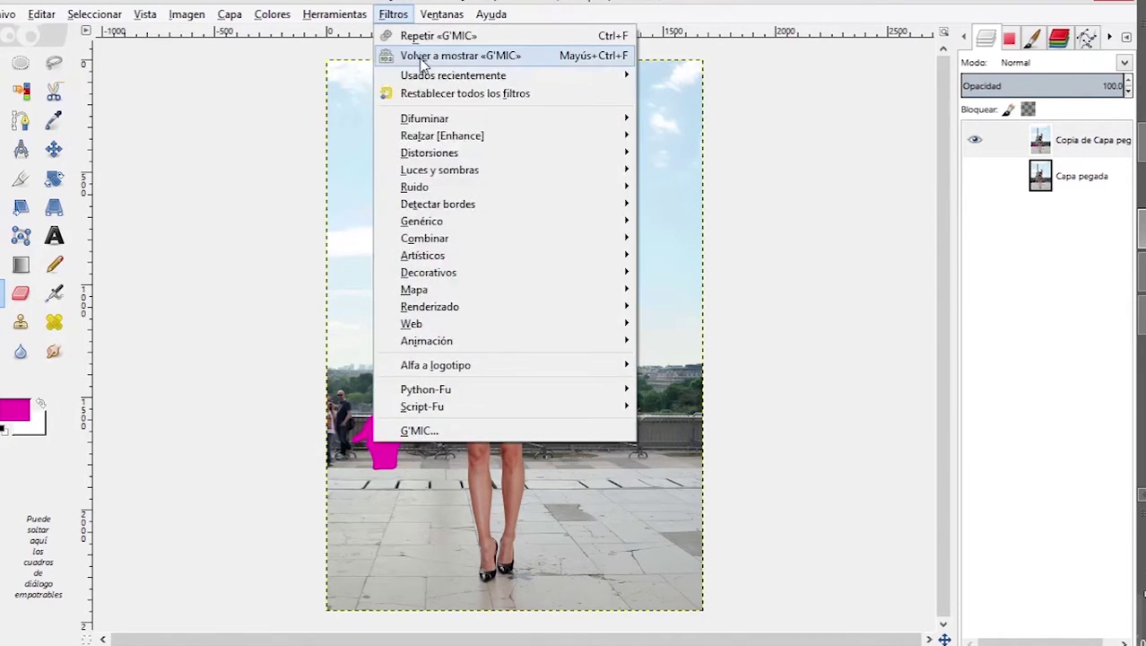
pyautogui.click(421, 57)
pyautogui.click(911, 567)
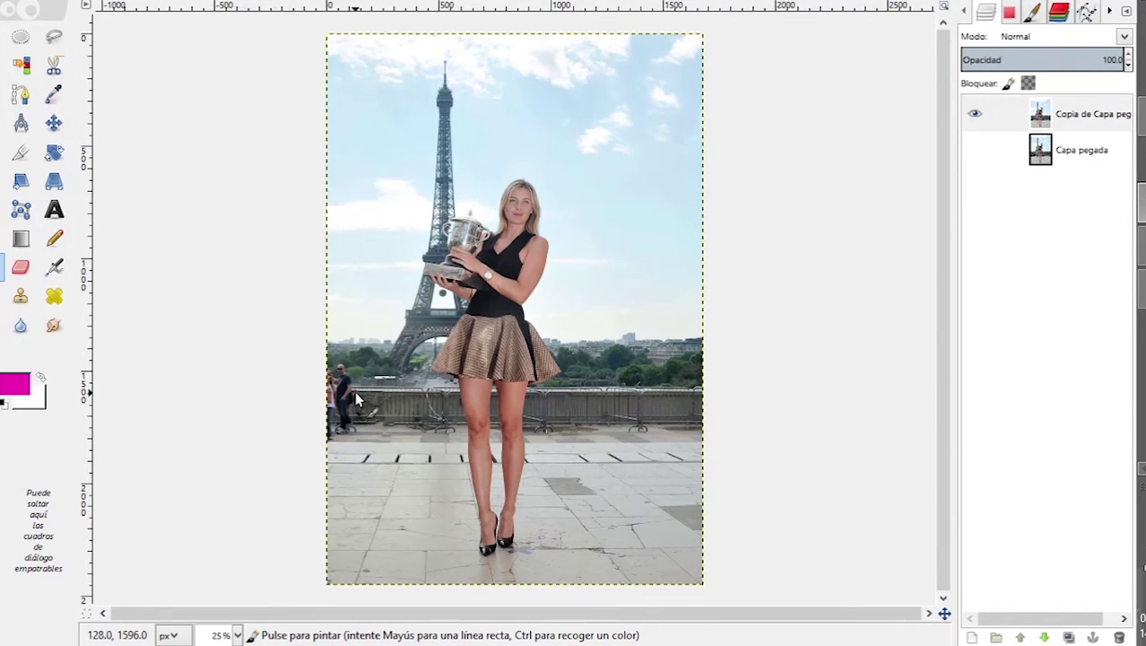
# Step: Paint the two left-edge bystanders magenta and reopen G'MIC to inpaint them
pyautogui.scroll(3, 373, 438)
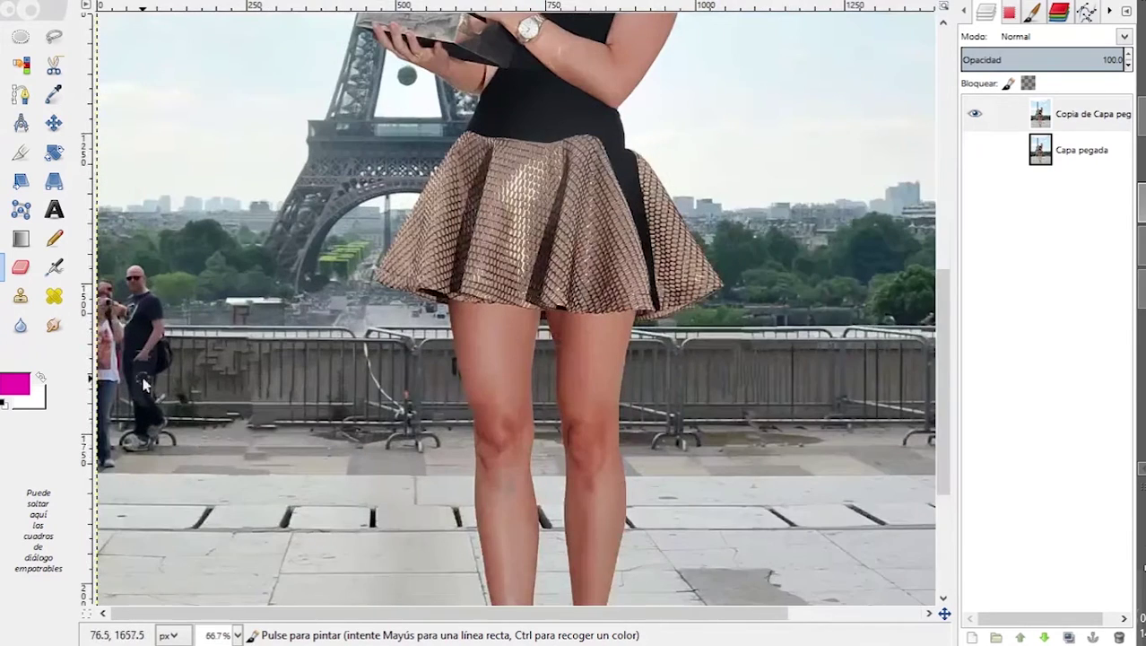
pyautogui.moveTo(147, 391); pyautogui.dragTo(313, 391)
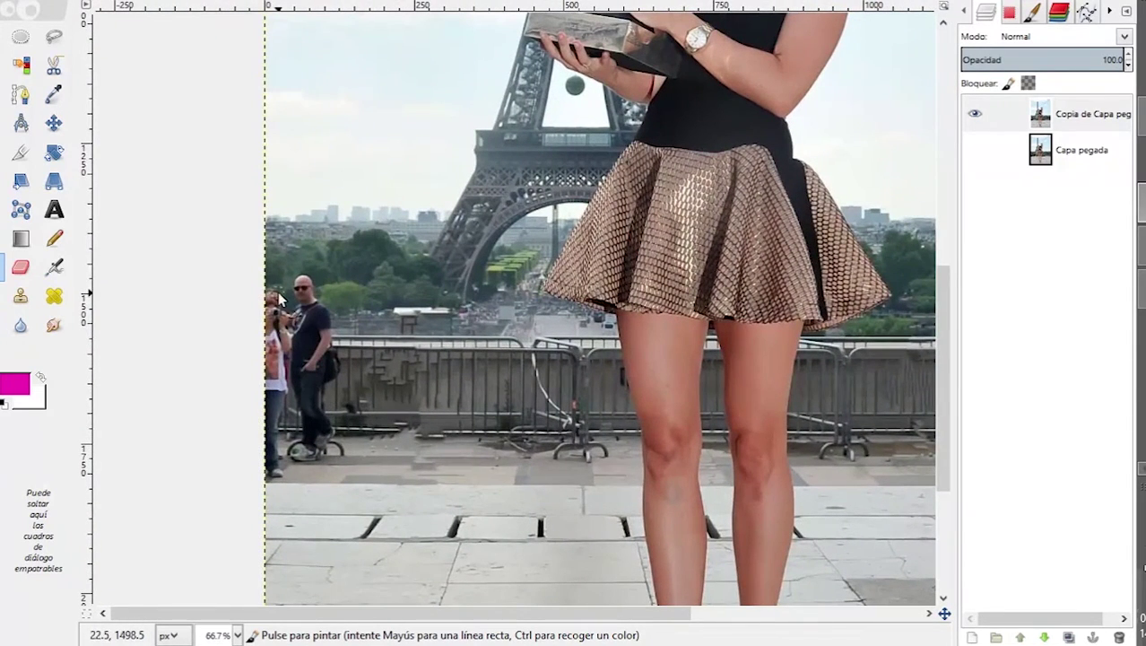
pyautogui.moveTo(266, 299)
pyautogui.mouseDown()
pyautogui.moveTo(305, 305)
pyautogui.moveTo(323, 386)
pyautogui.moveTo(280, 359)
pyautogui.moveTo(276, 435)
pyautogui.moveTo(272, 327)
pyautogui.moveTo(298, 456)
pyautogui.moveTo(309, 286)
pyautogui.moveTo(263, 481)
pyautogui.mouseUp()
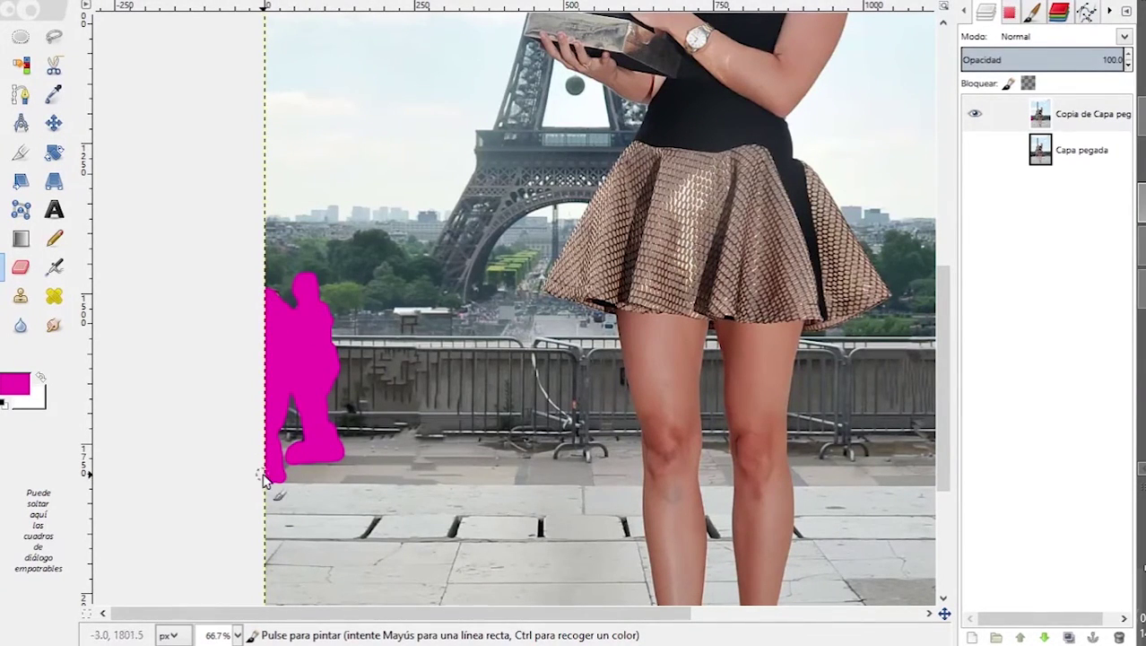
pyautogui.click(422, 3)
pyautogui.click(427, 30)
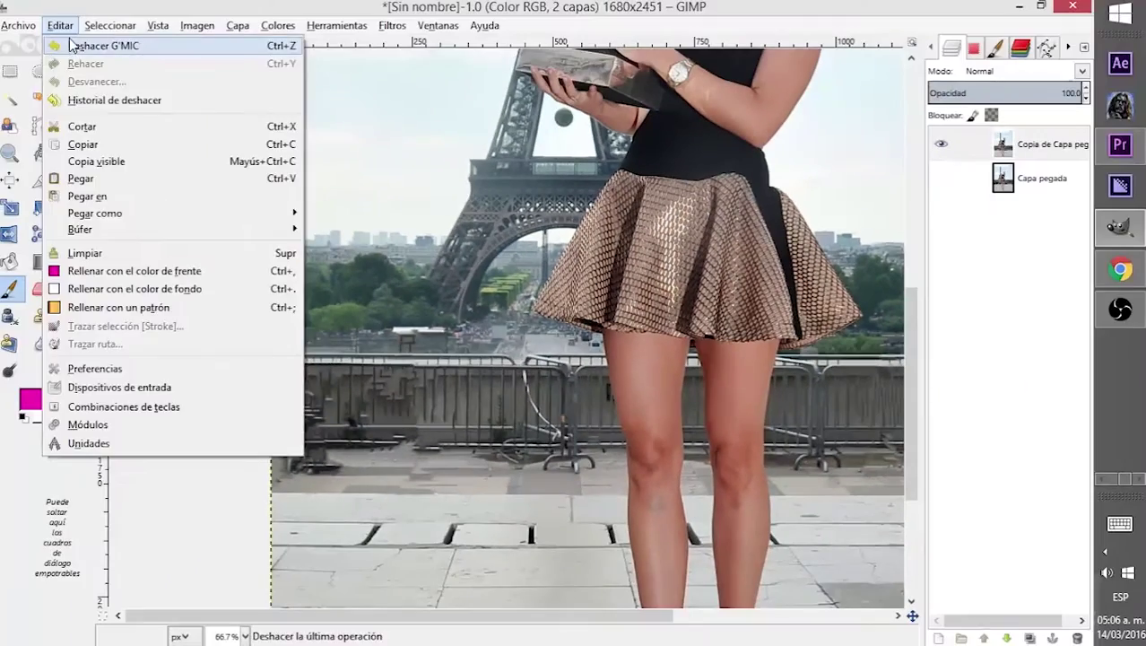
# Step: Undo the G'MIC inpaint, then re-show G'MIC to review the Inpaint settings
pyautogui.click(100, 46)
pyautogui.click(392, 25)
pyautogui.click(422, 63)
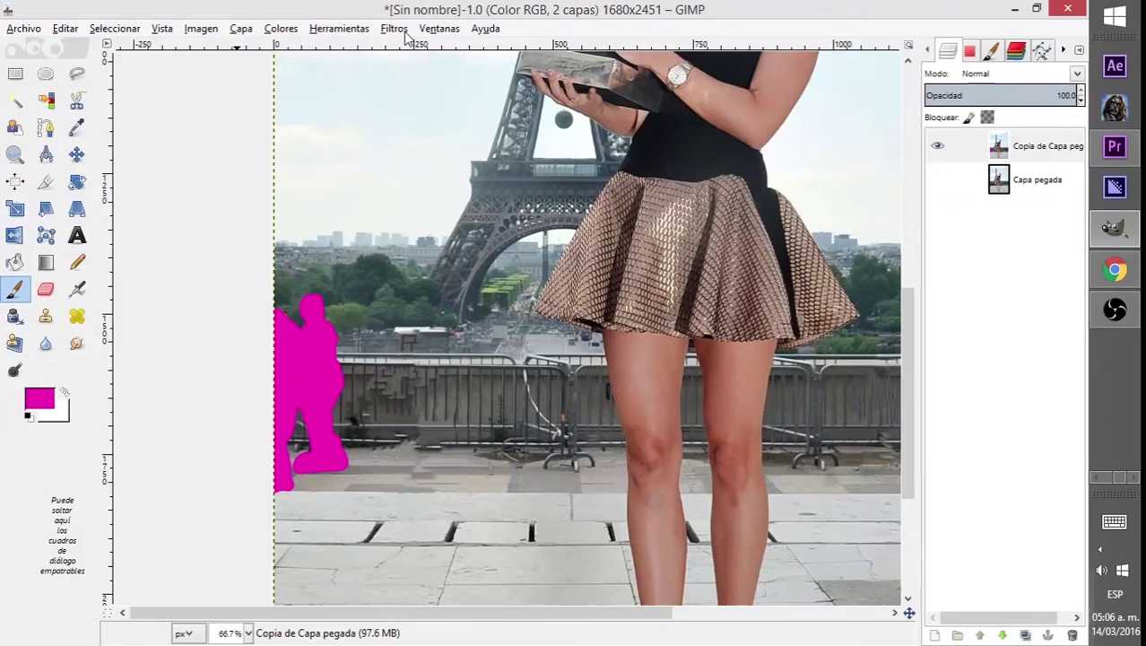
# Step: Rerun G'MIC Inpaint [patch-based] on the left-edge mask with Patch size raised from 7 to 15
pyautogui.click(395, 29)
pyautogui.click(449, 67)
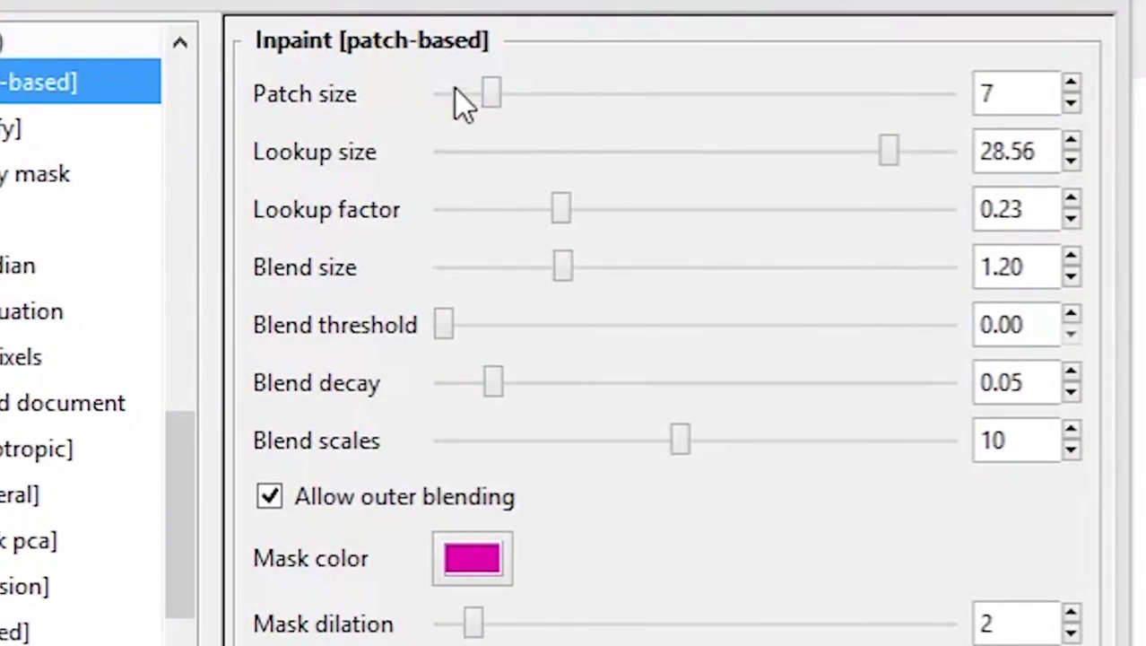
pyautogui.moveTo(493, 94); pyautogui.dragTo(563, 102)
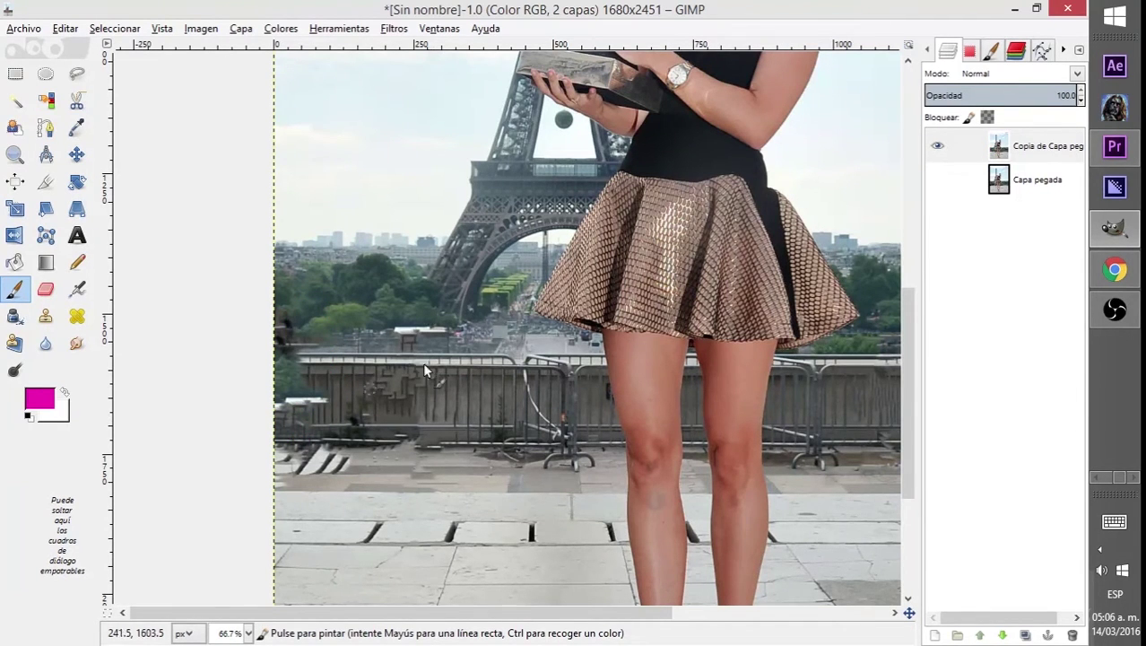
# Step: On the Copia de Capa pegada layer, set the Clone tool to brush 2. Hardness 025 at size 51.26
pyautogui.click(1031, 146)
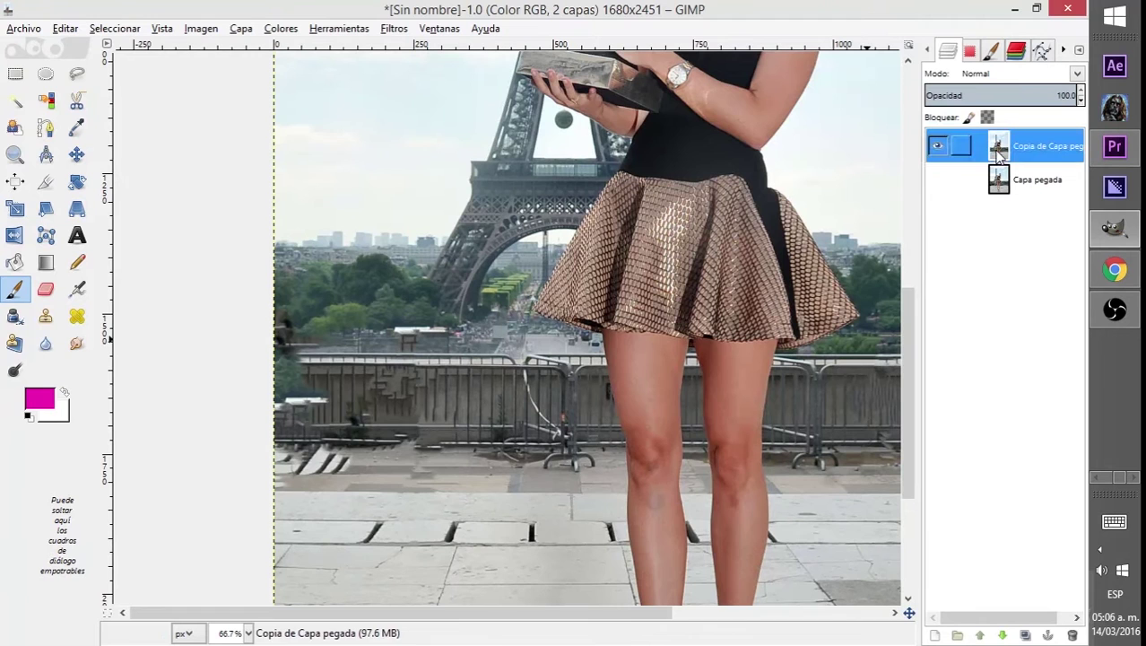
pyautogui.click(46, 317)
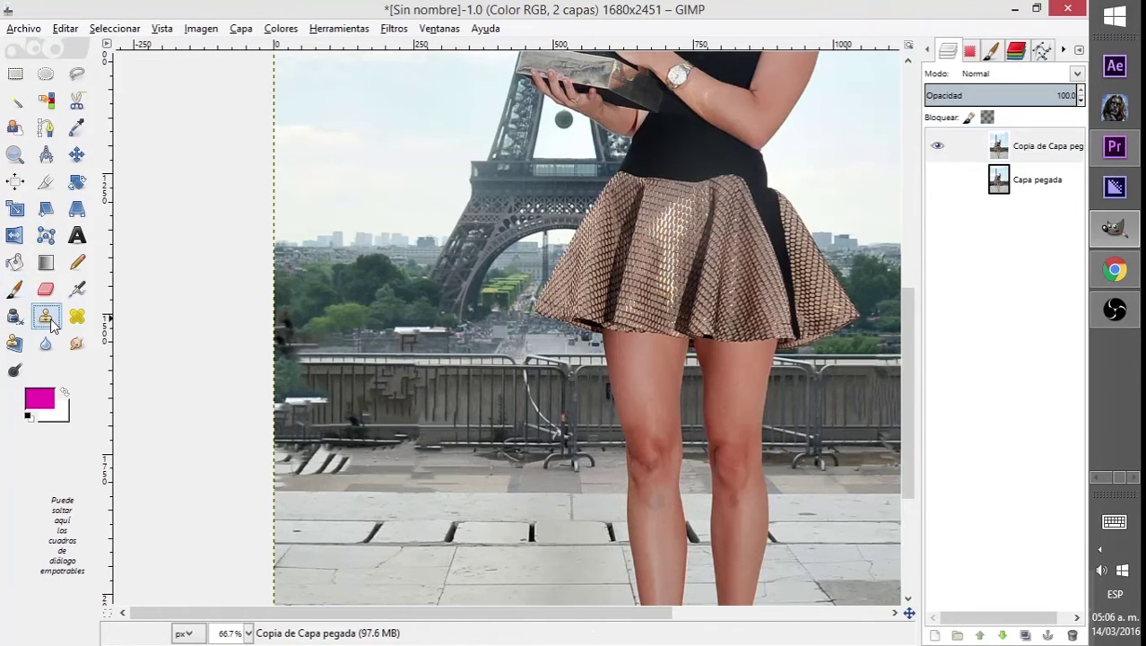
pyautogui.doubleClick(50, 320)
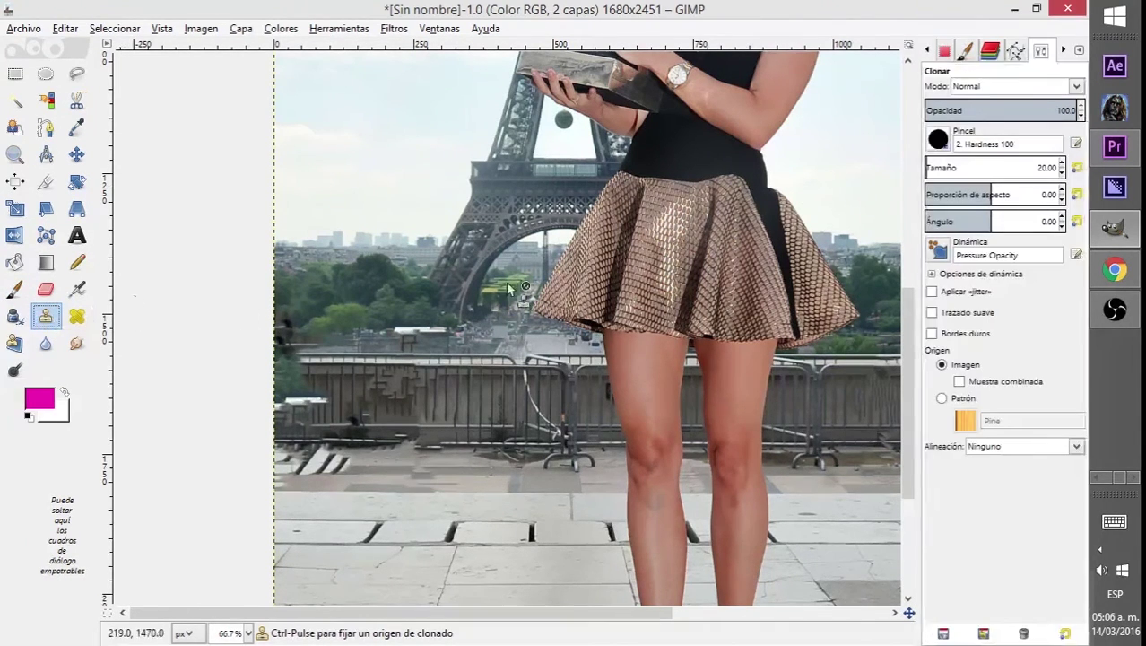
pyautogui.click(939, 142)
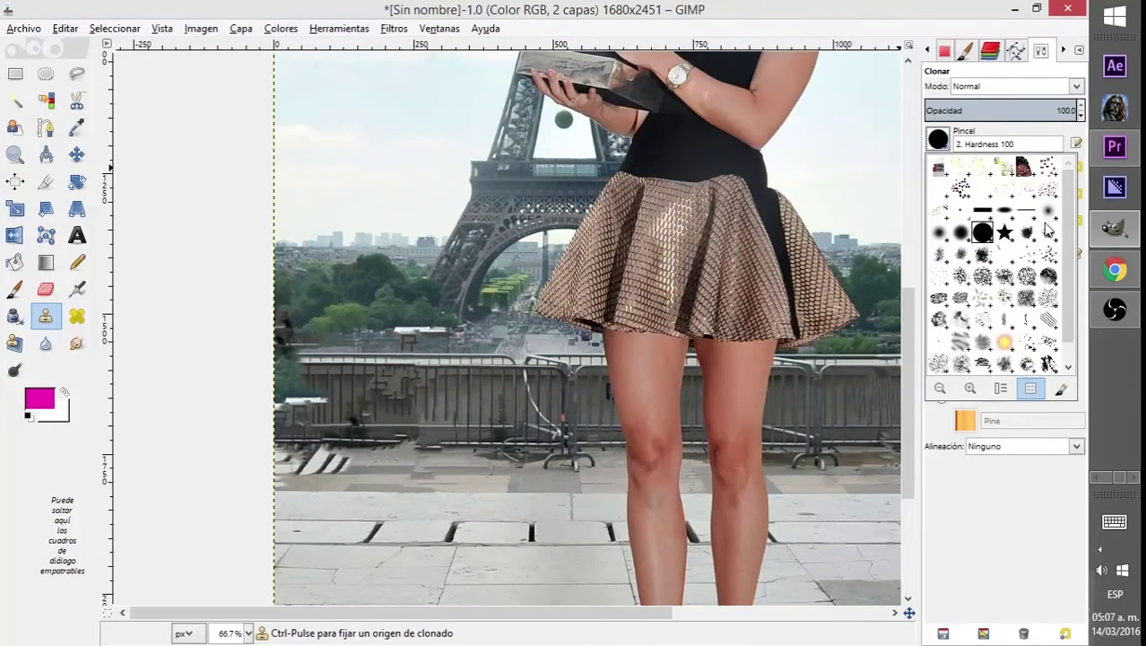
pyautogui.click(1049, 234)
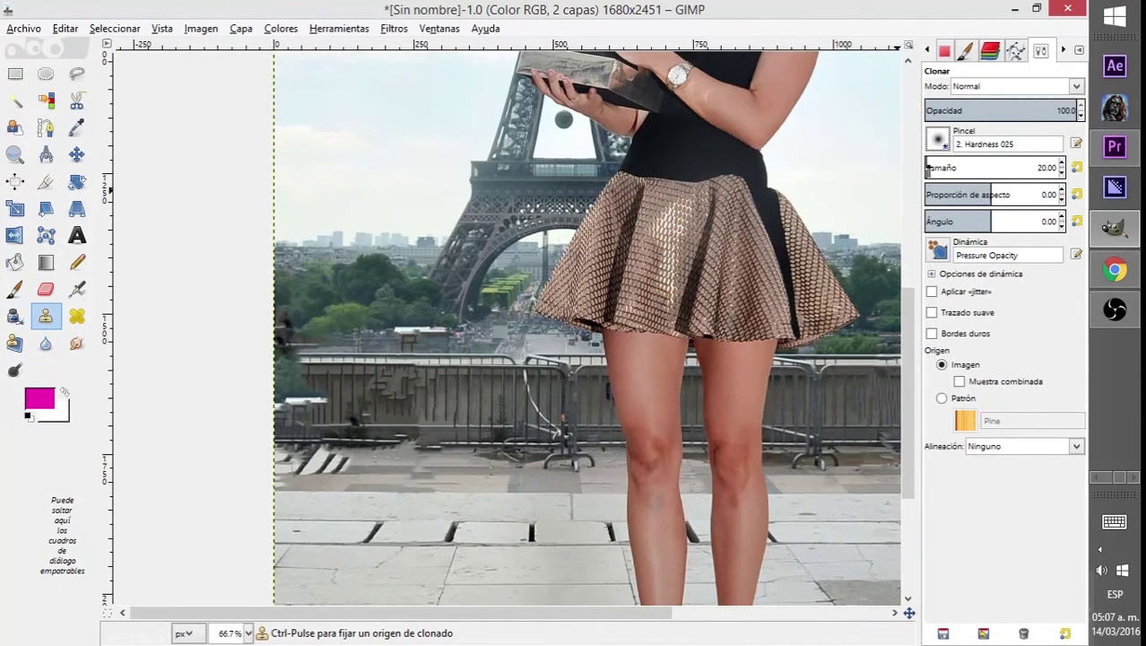
pyautogui.moveTo(929, 167); pyautogui.dragTo(933, 168)
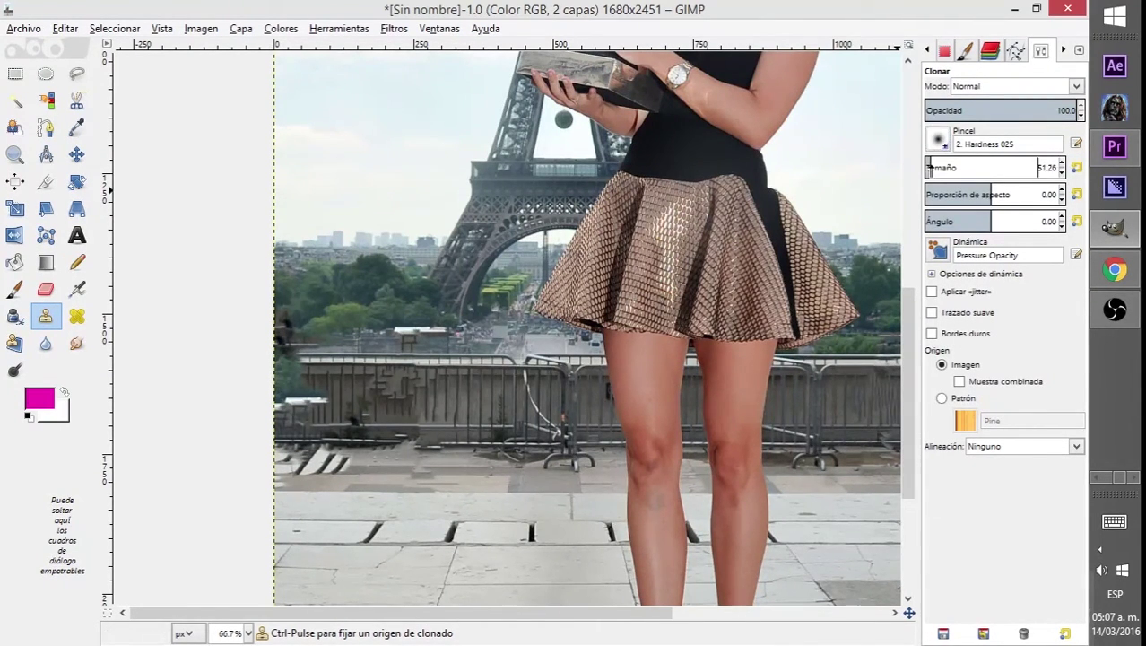
pyautogui.click(384, 464)
# Step: Clone pavement texture over the left-edge debris and steps and the light objects at the fence end
pyautogui.hotkey('ctrl', 'l')
pyautogui.keyDown('ctrl'); pyautogui.click(450, 473); pyautogui.keyUp('ctrl')
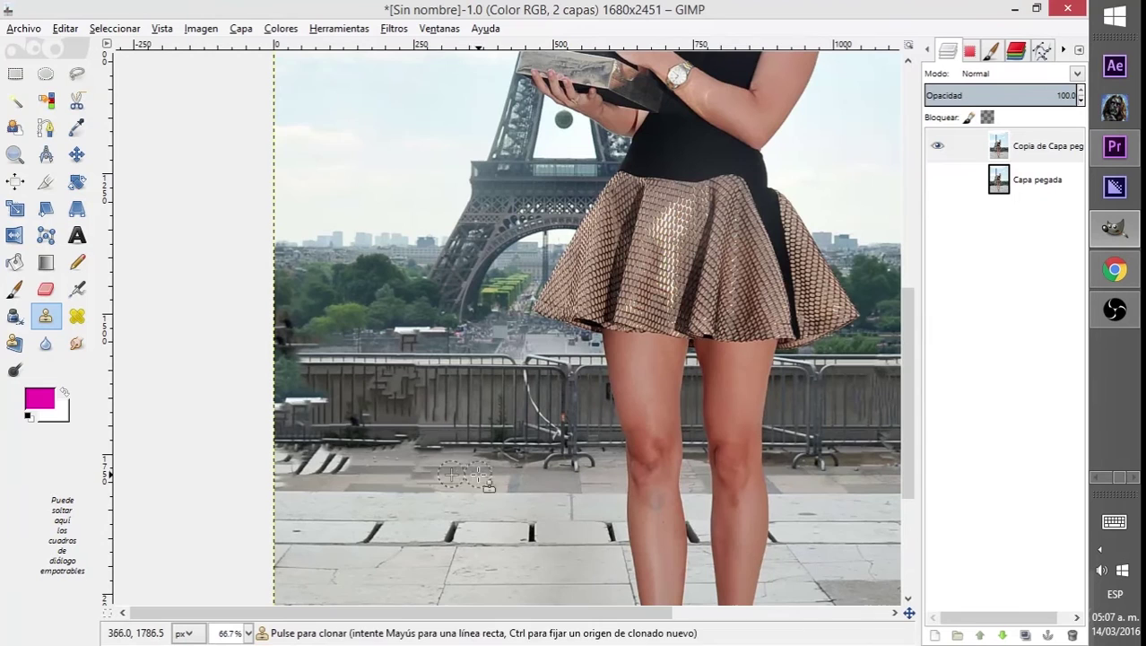
pyautogui.click(313, 474)
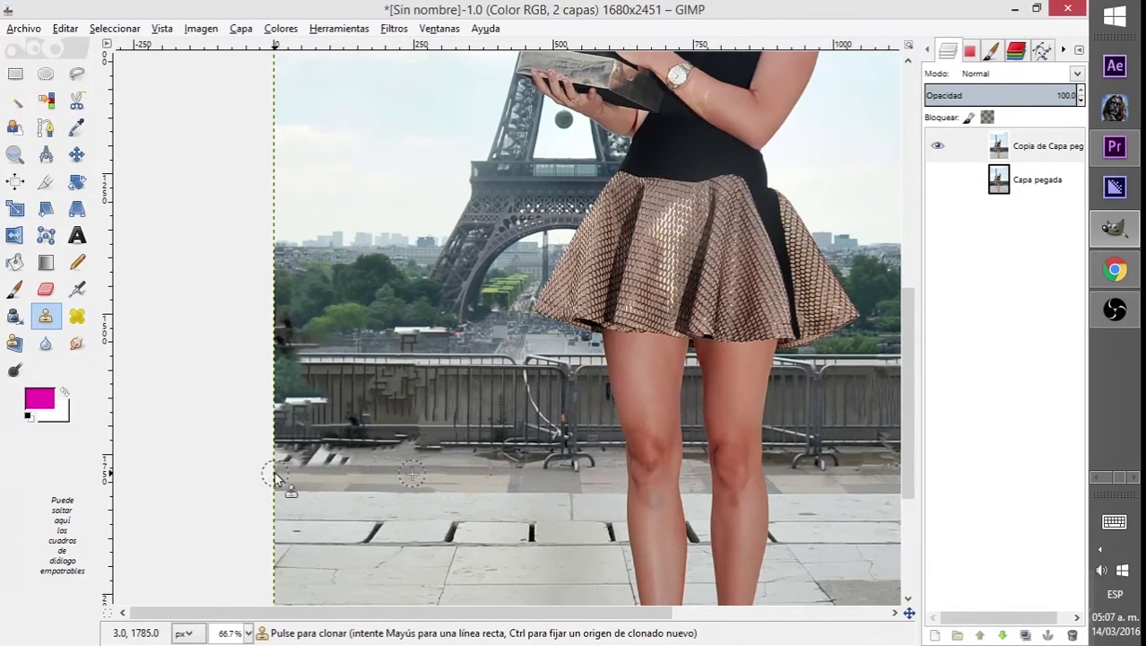
pyautogui.moveTo(276, 479)
pyautogui.mouseDown()
pyautogui.moveTo(364, 482)
pyautogui.moveTo(349, 469)
pyautogui.moveTo(325, 471)
pyautogui.moveTo(375, 466)
pyautogui.mouseUp()
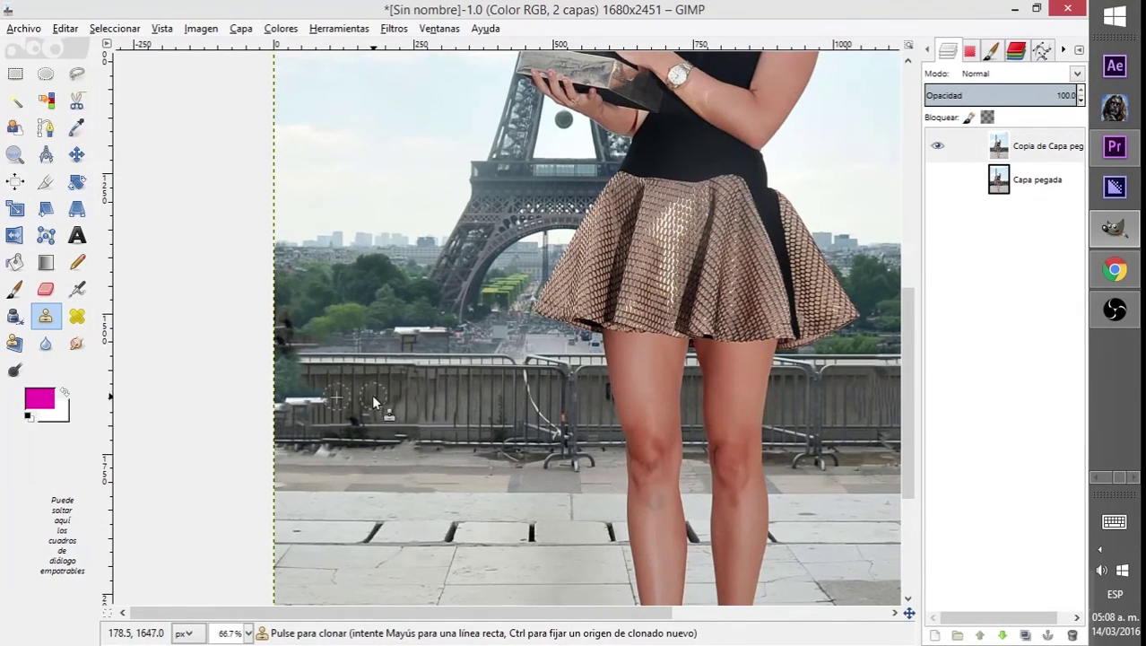
pyautogui.moveTo(305, 401); pyautogui.dragTo(283, 411)
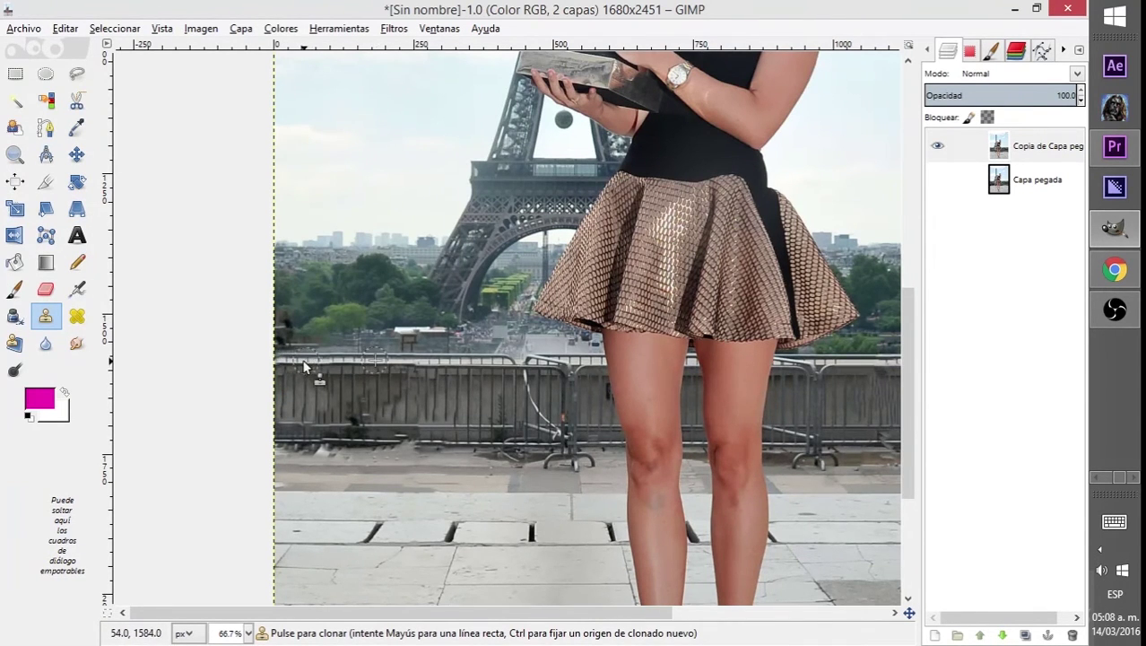
# Step: Pick a new clone source at the fence bottom, then navigate out to review the left edge
pyautogui.scroll(-3, 438, 503)
pyautogui.keyDown('ctrl'); pyautogui.click(463, 332); pyautogui.keyUp('ctrl')
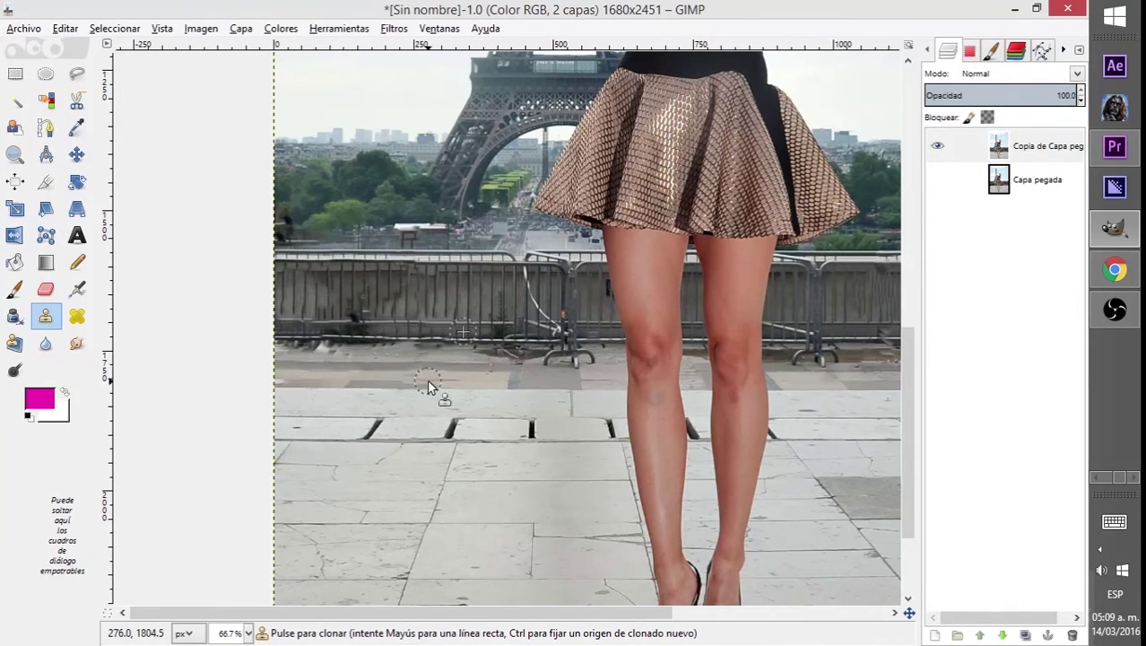
pyautogui.press('ctrl')
pyautogui.scroll(4, 619, 489)
pyautogui.hscroll(5, 702, 424)
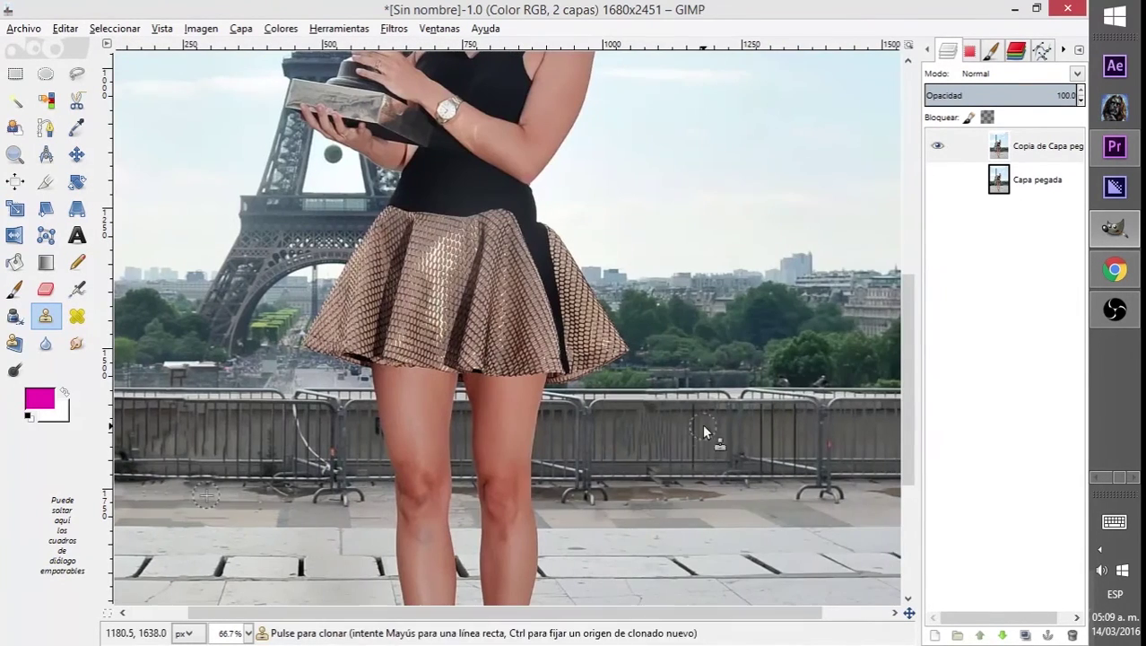
pyautogui.scroll(-3, 664, 425)
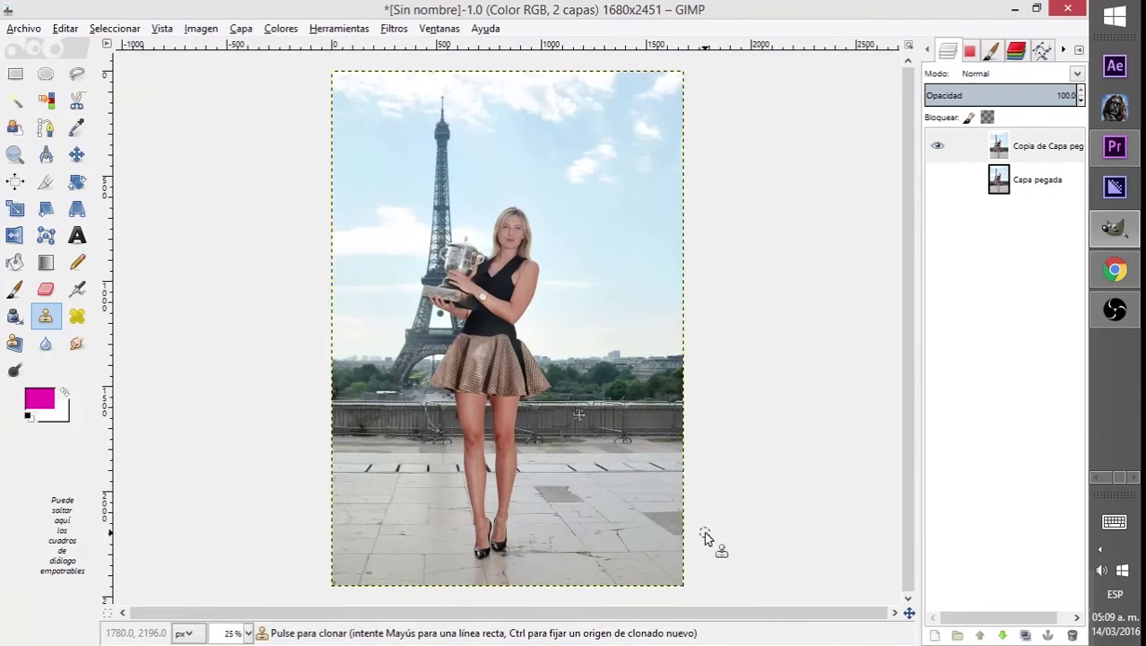
# Step: Activate the Move tool, leaving only the woman with the trophy before the Eiffel Tower
pyautogui.click(76, 154)
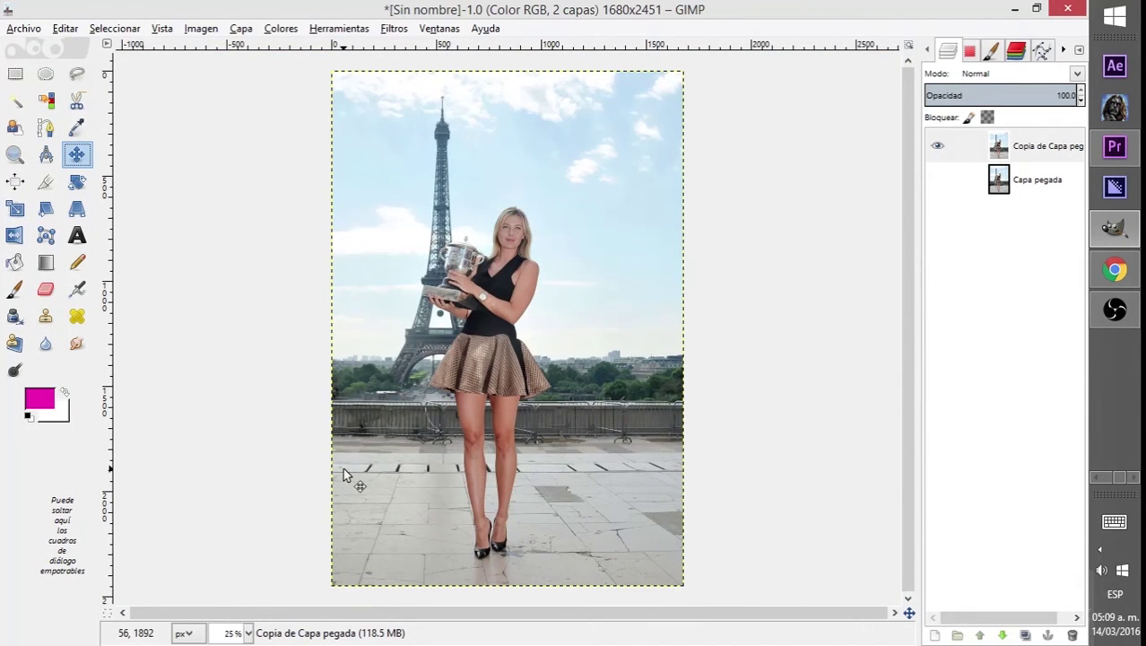